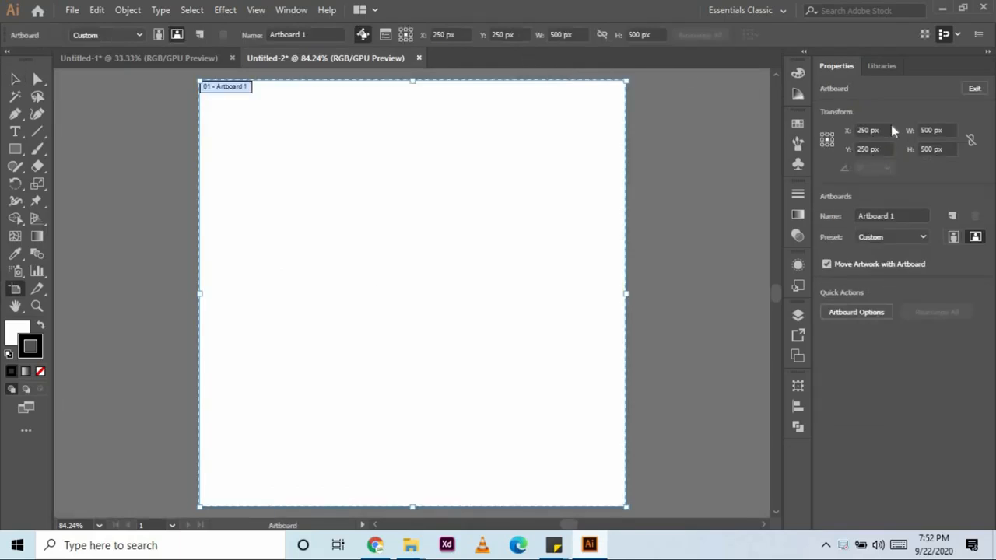
# Check the artboard's width and height and leave artboard editing.
pyautogui.click(922, 133)
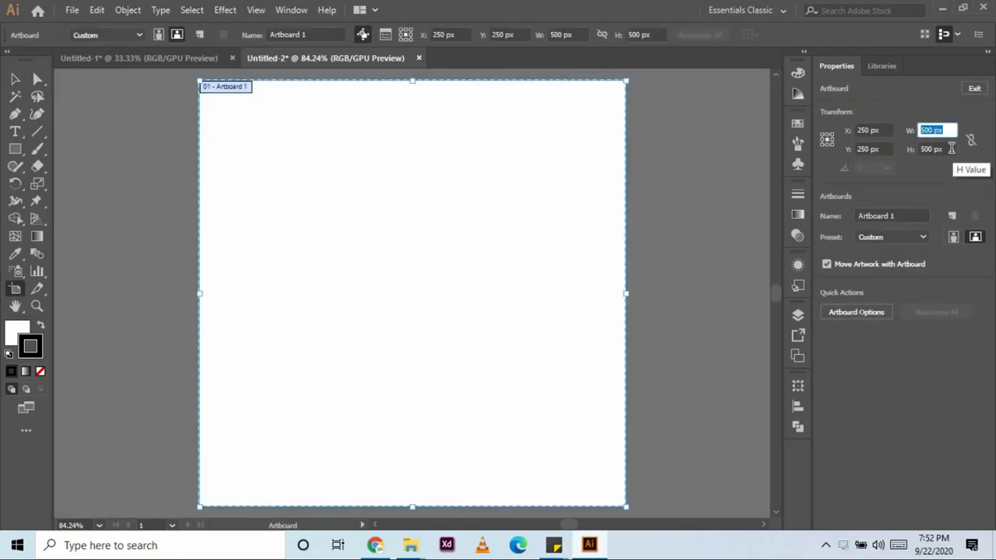
pyautogui.click(921, 149)
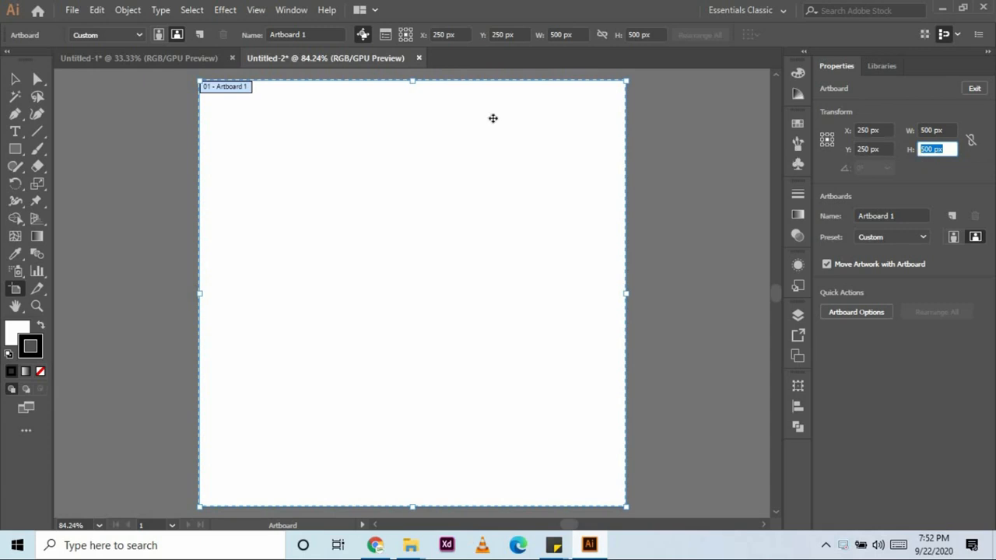
pyautogui.click(16, 80)
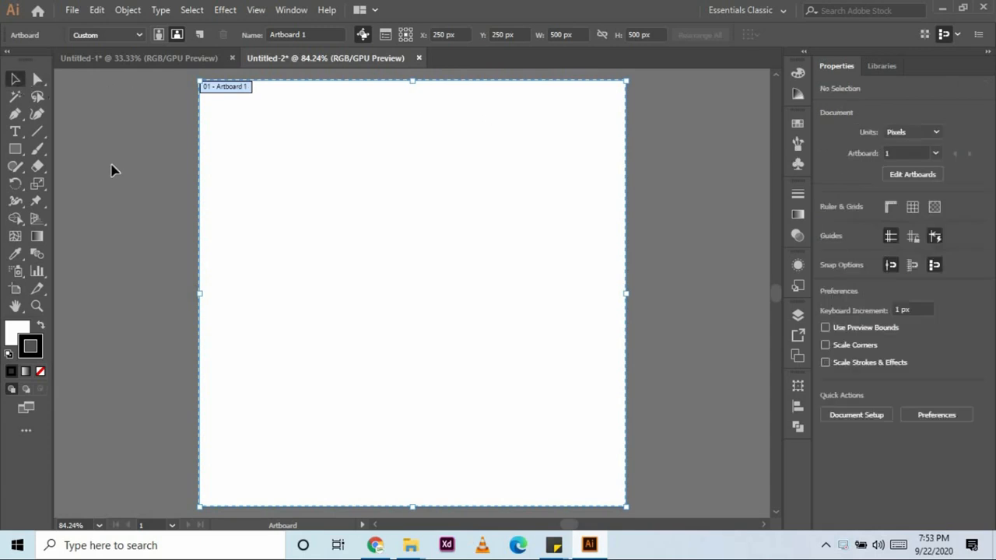
# Draw an upright triangle about 331 px wide and 287 px high with the Polygon tool and move it to the middle of the artboard.
pyautogui.moveTo(16, 156); pyautogui.dragTo(62, 202)
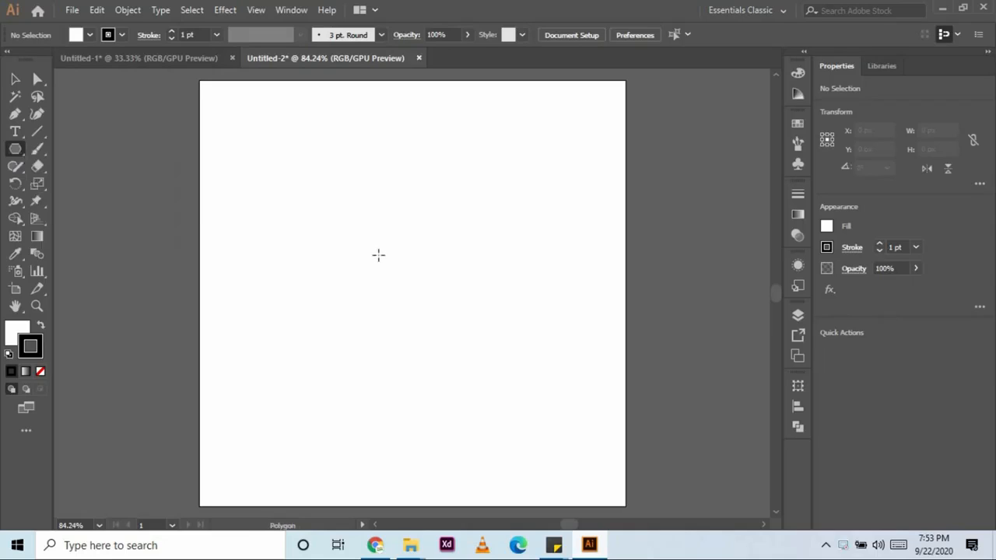
pyautogui.moveTo(393, 272); pyautogui.dragTo(520, 335)
pyautogui.press('Down')
pyautogui.press('Down')
pyautogui.press('Down')
pyautogui.press('v')
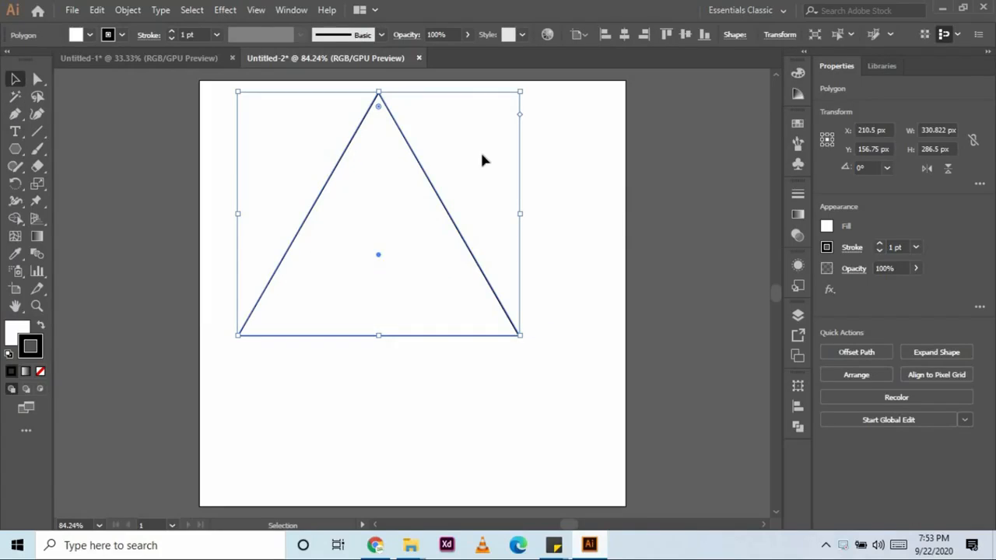
pyautogui.moveTo(444, 204); pyautogui.dragTo(473, 266)
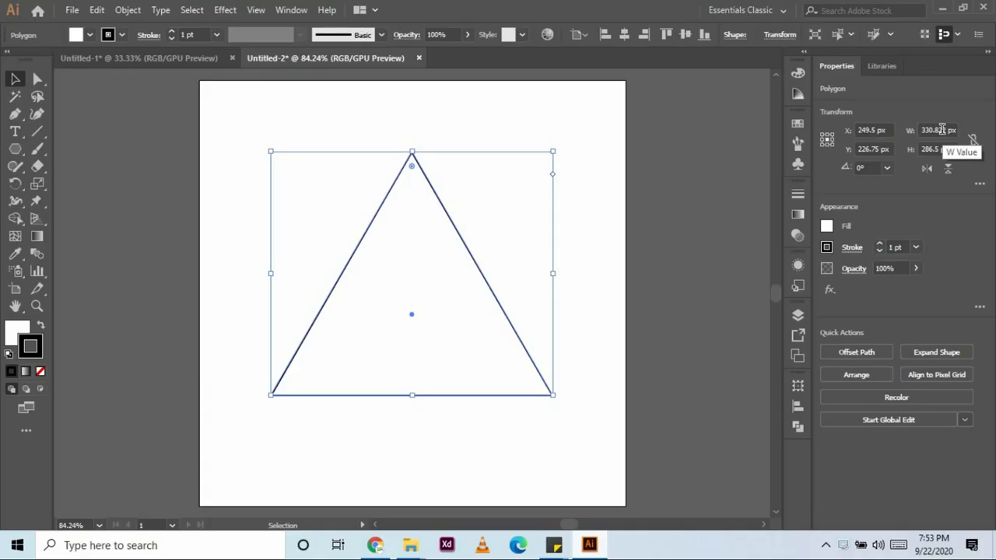
# Link the triangle's width and height proportions and set its width to 300 px.
pyautogui.click(943, 129)
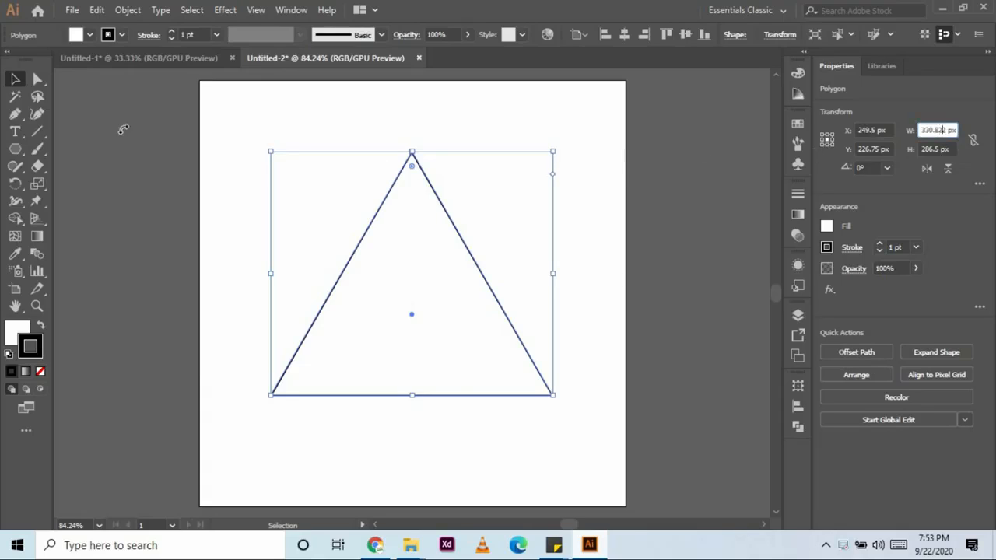
pyautogui.click(973, 139)
pyautogui.click(973, 141)
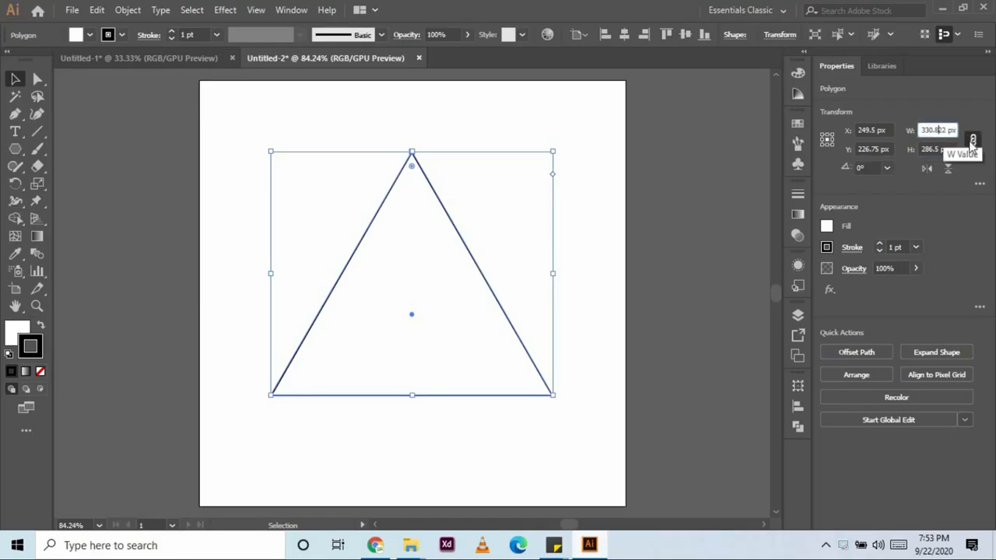
pyautogui.write('300')
pyautogui.press('Tab')
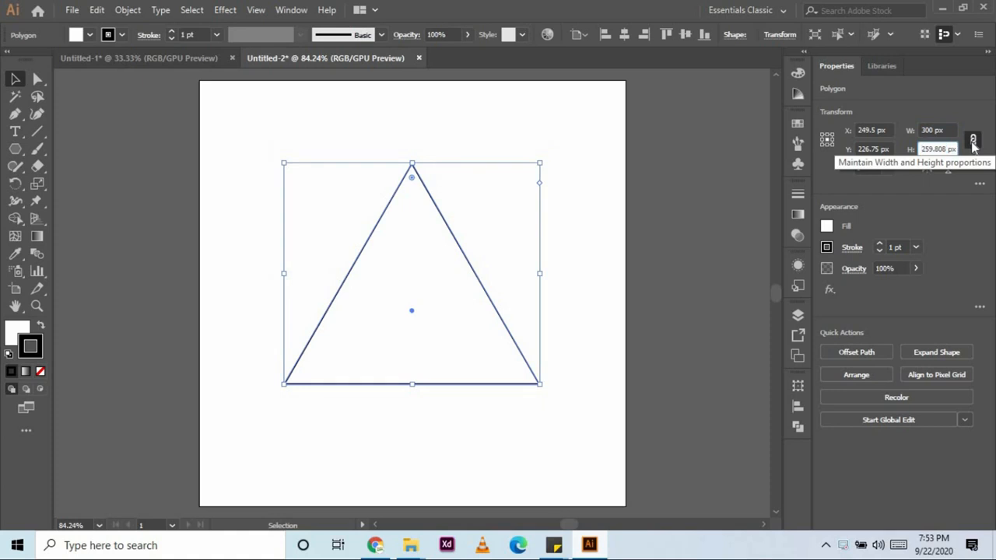
pyautogui.click(225, 140)
pyautogui.click(431, 203)
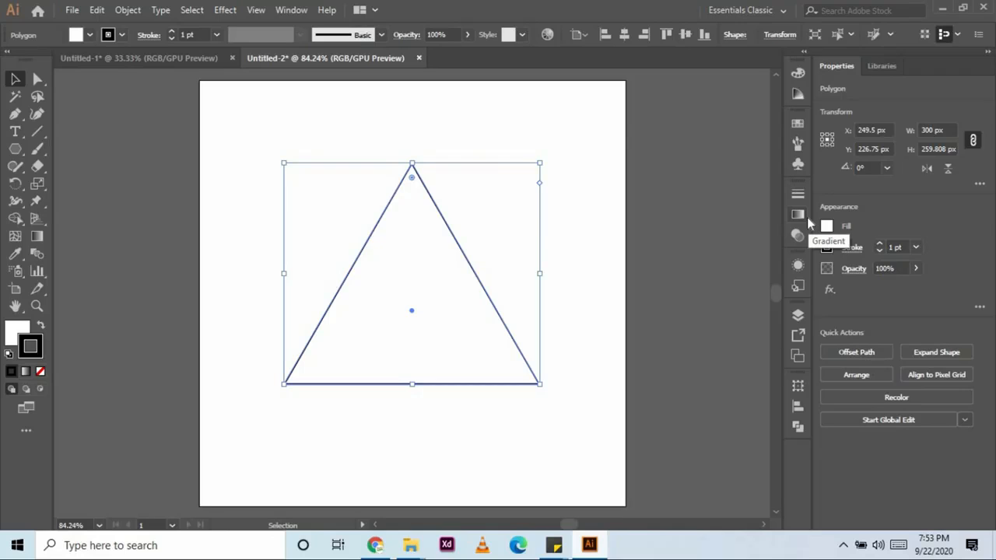
# Remove the triangle's fill and apply the default white-to-black linear gradient to its stroke.
pyautogui.click(17, 333)
pyautogui.click(41, 372)
pyautogui.click(798, 216)
pyautogui.click(627, 215)
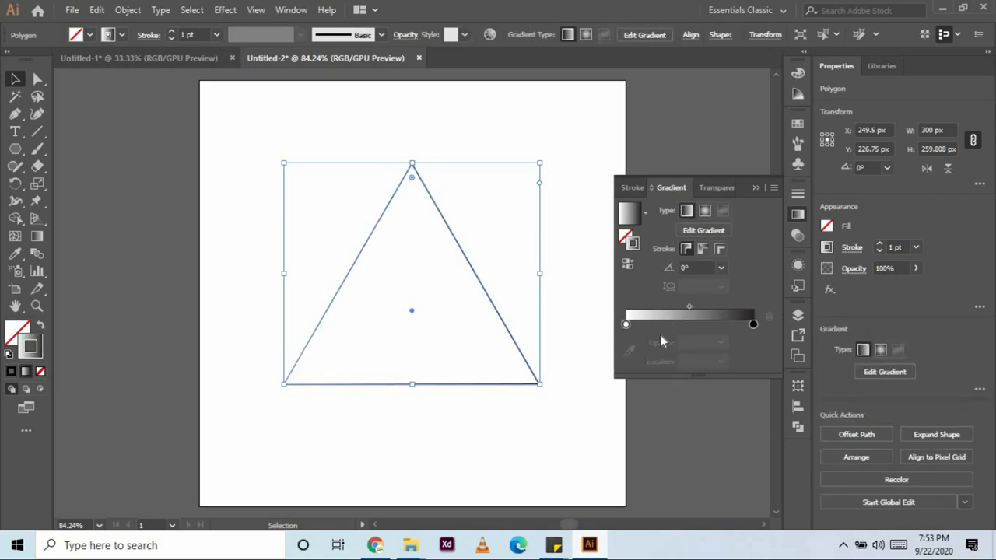
# Add a stroke gradient stop at about 14% and colour the gradient's first stop red.
pyautogui.click(629, 324)
pyautogui.doubleClick(630, 325)
pyautogui.click(630, 326)
pyautogui.moveTo(633, 325); pyautogui.dragTo(643, 325)
pyautogui.click(627, 324)
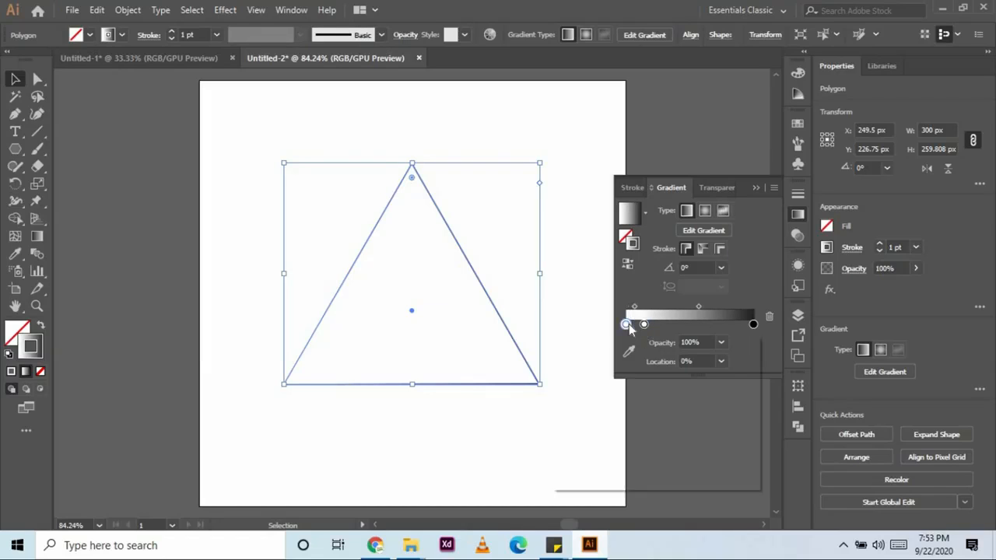
pyautogui.doubleClick(626, 325)
pyautogui.click(680, 370)
# Colour the stroke gradient's second stop orange-red.
pyautogui.click(631, 325)
pyautogui.click(645, 324)
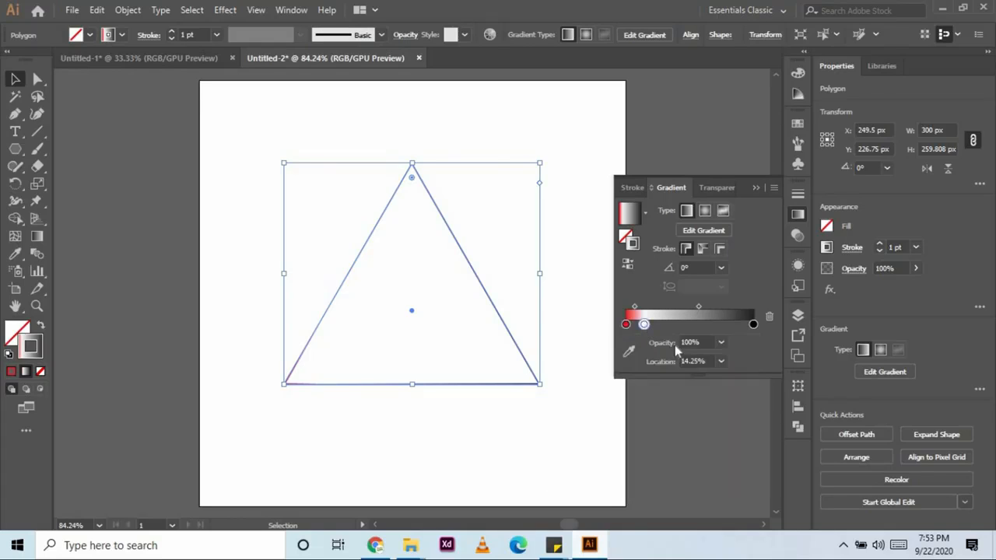
pyautogui.doubleClick(644, 325)
pyautogui.click(687, 371)
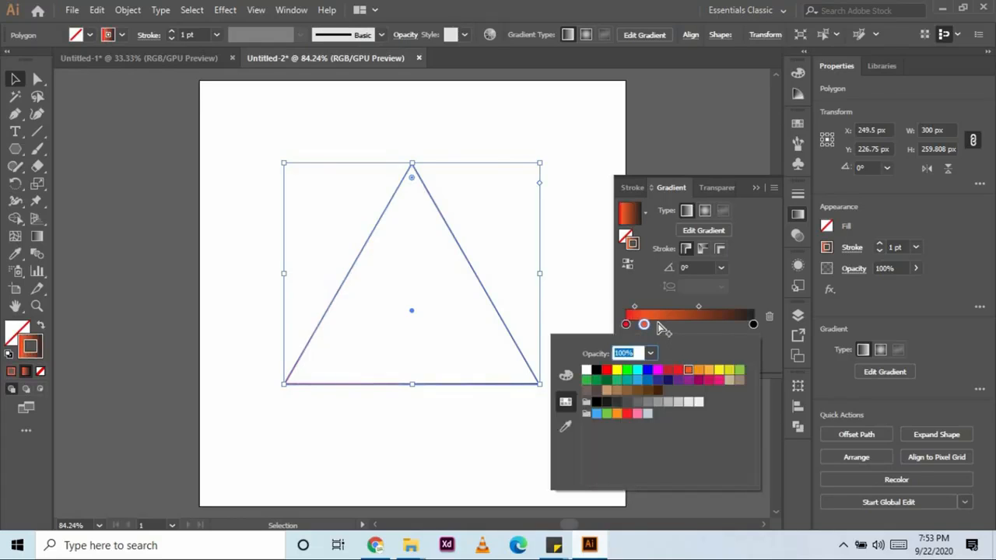
# Add an orange stop at about 26% and a yellow stop at about 37% to the stroke gradient.
pyautogui.click(658, 327)
pyautogui.click(659, 326)
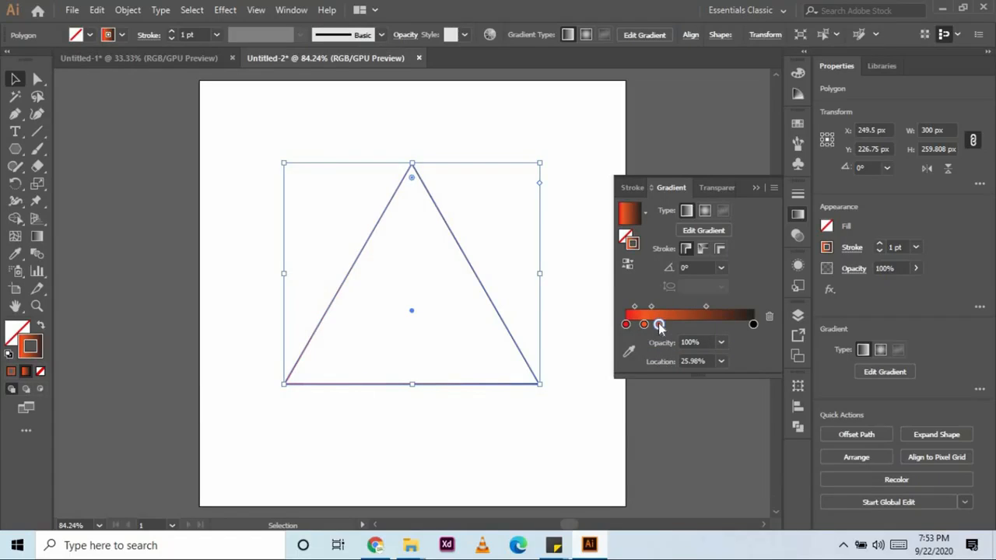
pyautogui.doubleClick(658, 324)
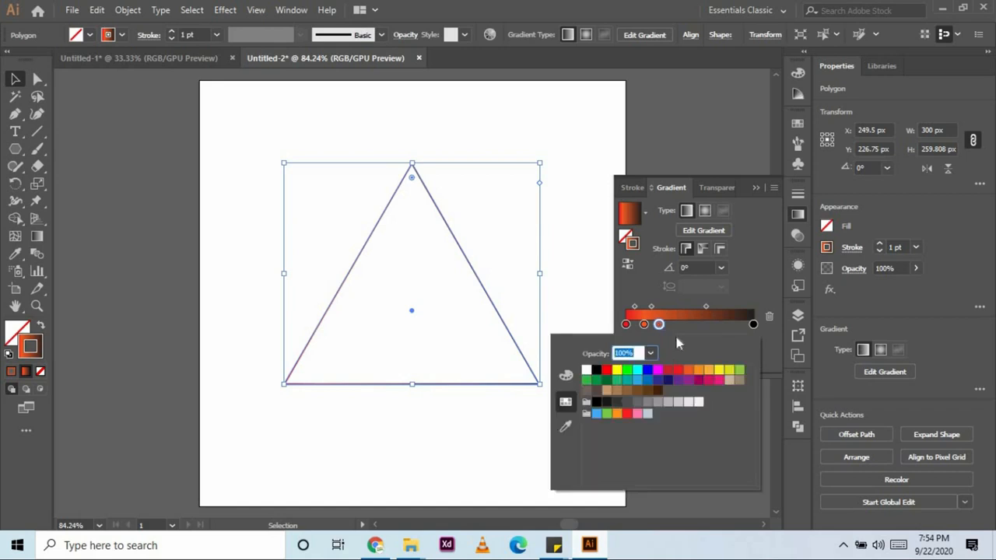
pyautogui.click(700, 372)
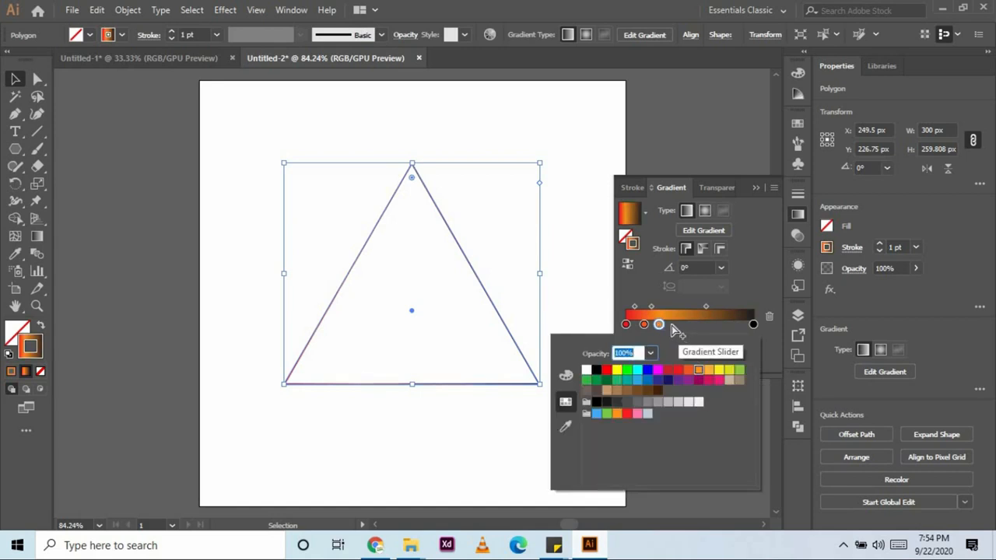
pyautogui.click(676, 330)
pyautogui.click(673, 325)
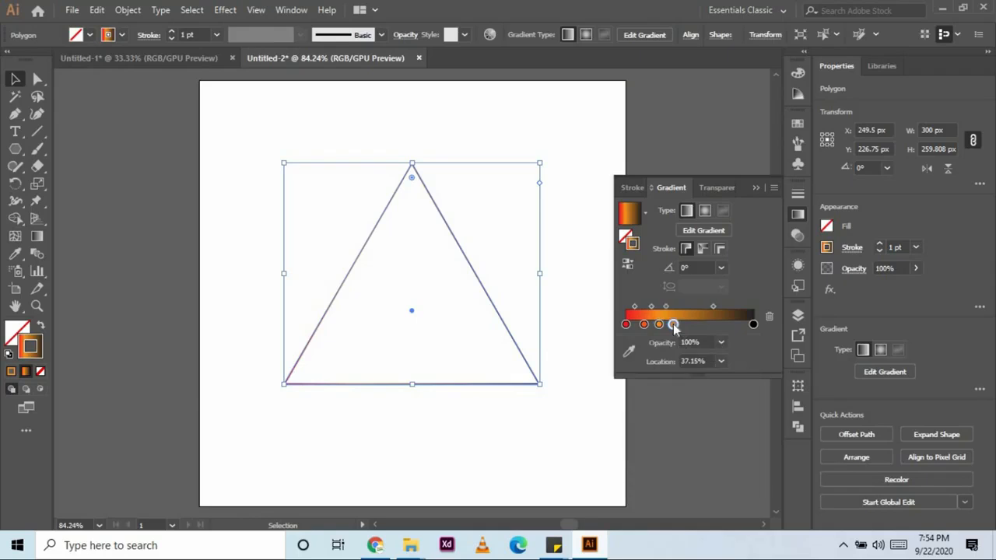
pyautogui.doubleClick(673, 324)
pyautogui.click(717, 370)
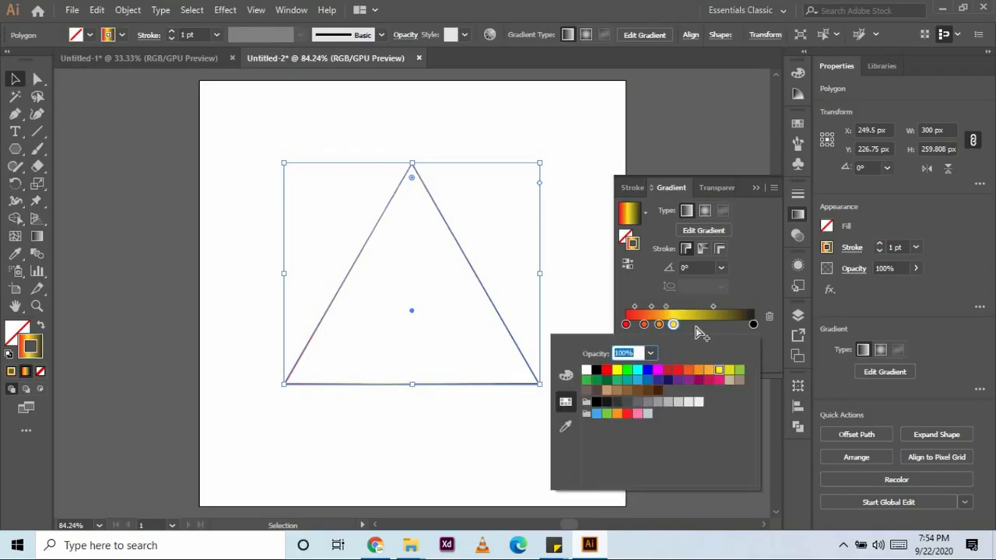
# Add a green stop at 50% and a light blue stop a little after it to the stroke gradient.
pyautogui.click(689, 325)
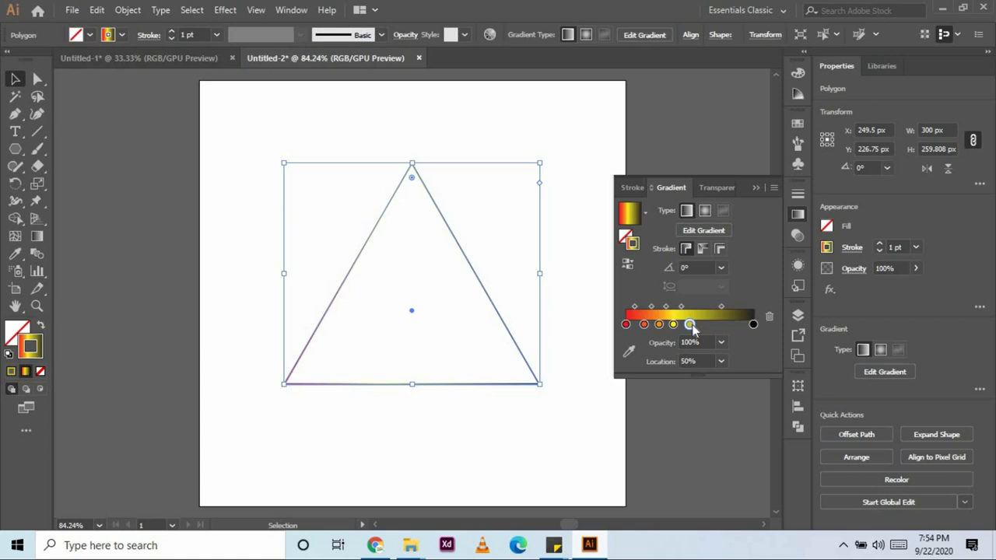
pyautogui.doubleClick(690, 325)
pyautogui.click(588, 382)
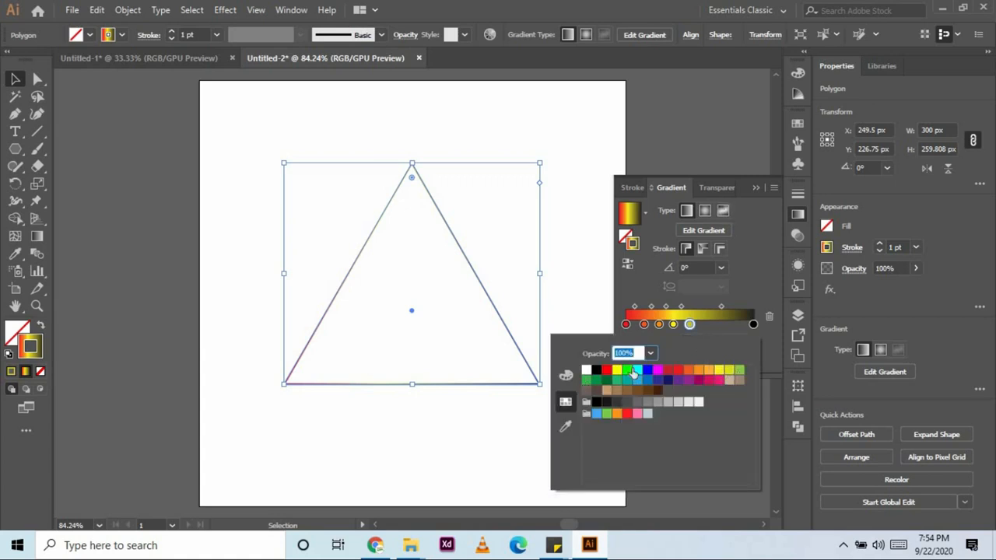
pyautogui.click(705, 325)
pyautogui.doubleClick(704, 324)
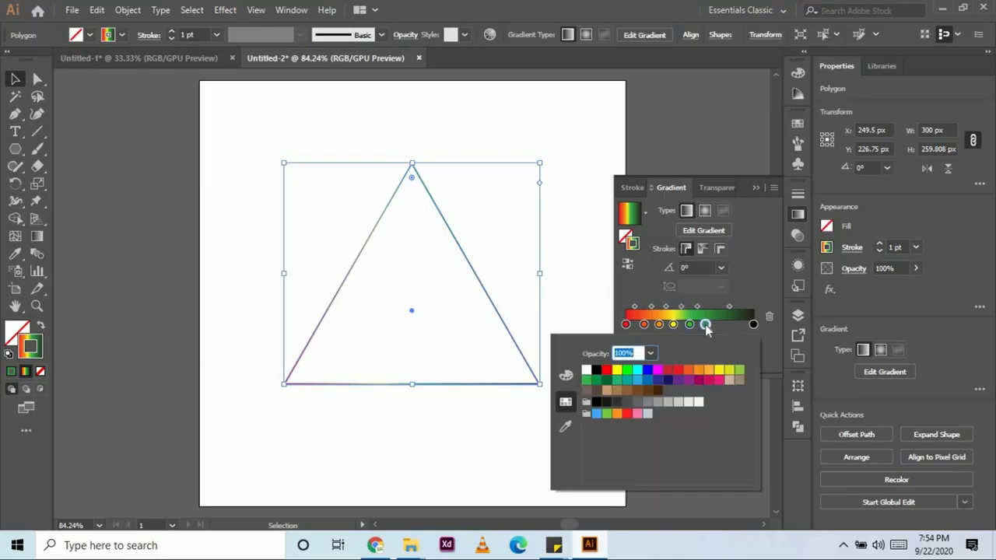
pyautogui.click(637, 381)
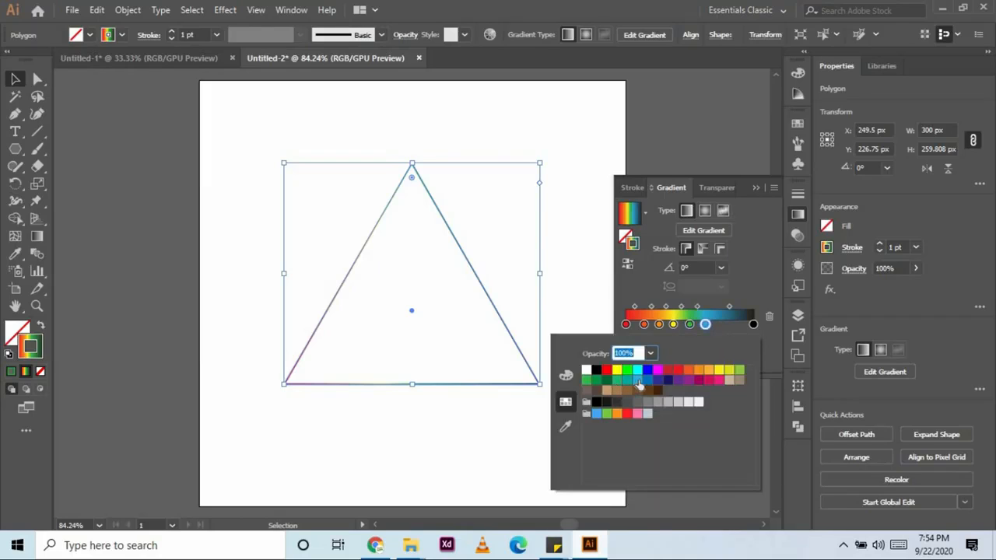
# Add a dark navy blue stop between the light blue and black stops of the stroke gradient.
pyautogui.click(724, 325)
pyautogui.doubleClick(724, 326)
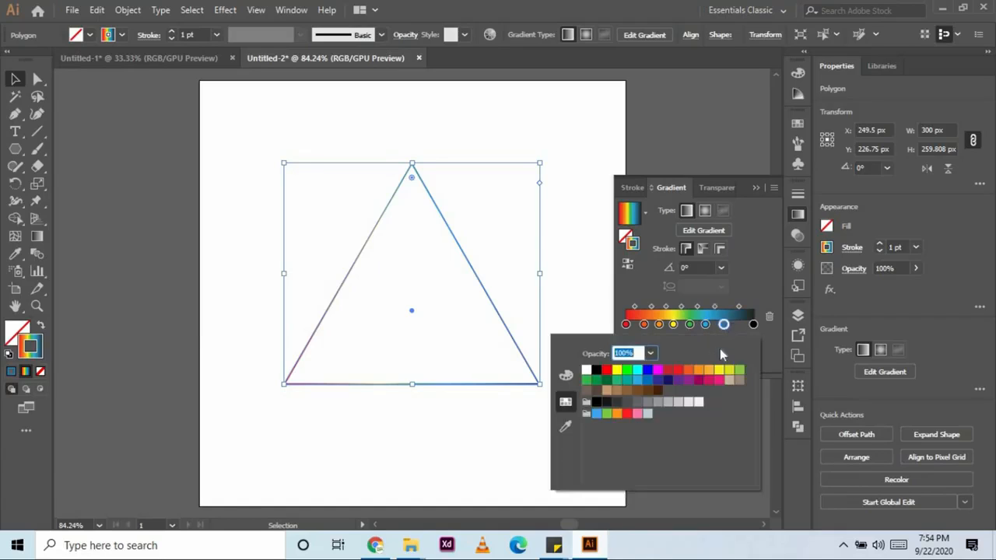
pyautogui.click(670, 381)
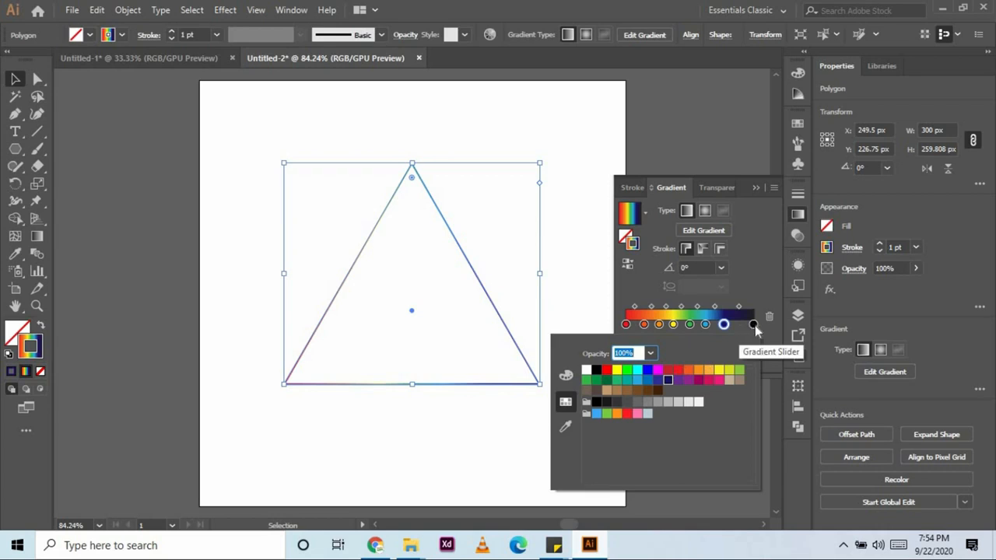
# Remove the black end stop from the stroke gradient and add a purple stop at about 97%.
pyautogui.click(754, 326)
pyautogui.moveTo(755, 326); pyautogui.dragTo(757, 346)
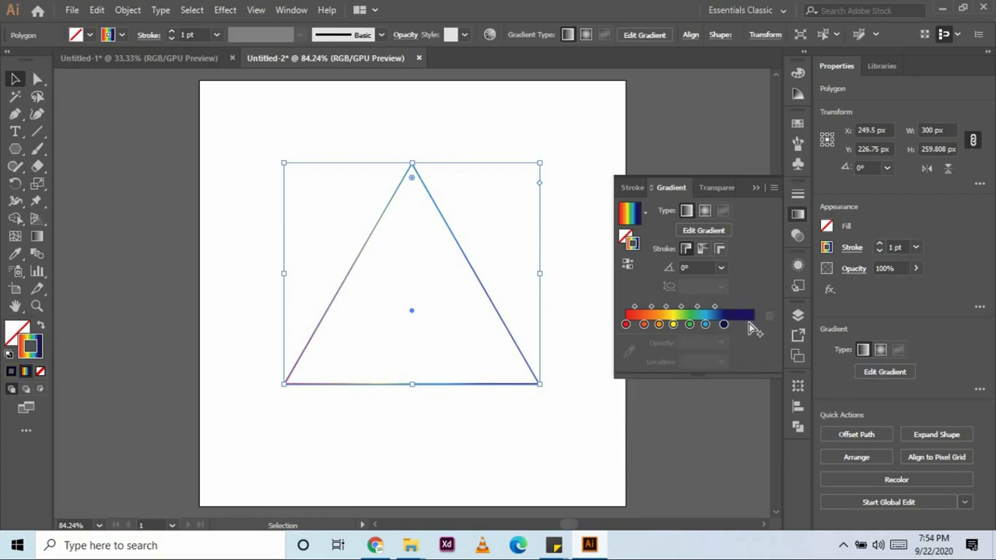
pyautogui.doubleClick(750, 323)
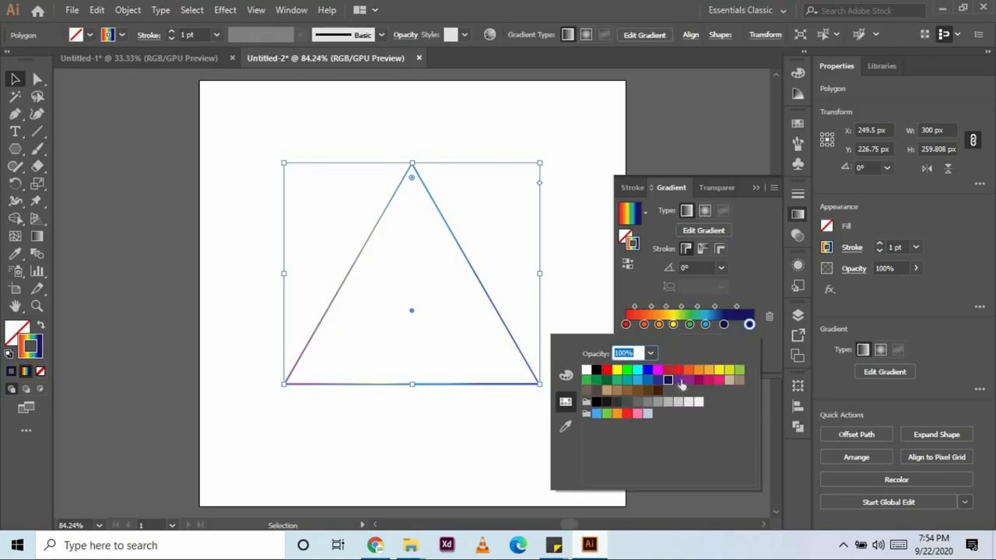
pyautogui.click(677, 380)
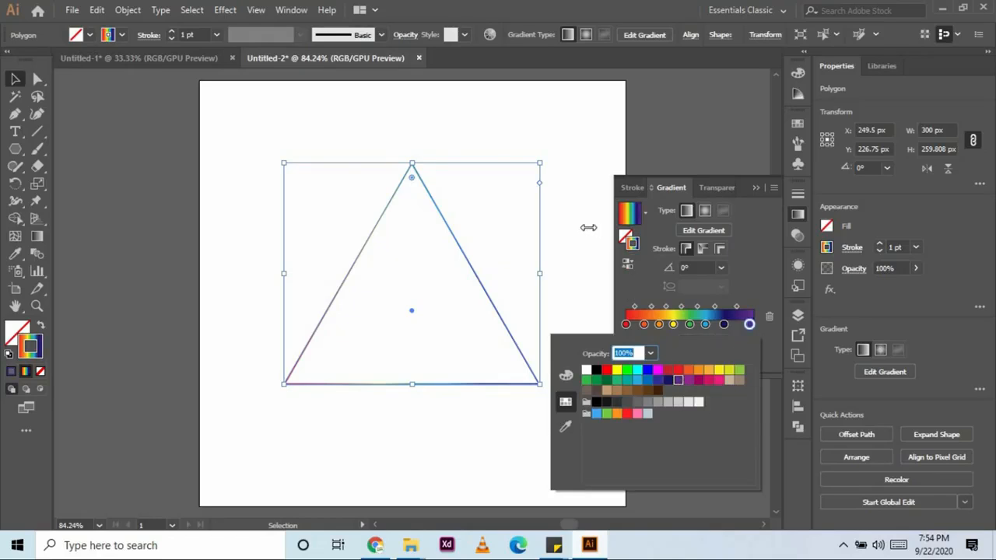
# Deselect the triangle to examine its rainbow stroke, reselect it and collapse the gradient settings.
pyautogui.click(21, 81)
pyautogui.click(265, 148)
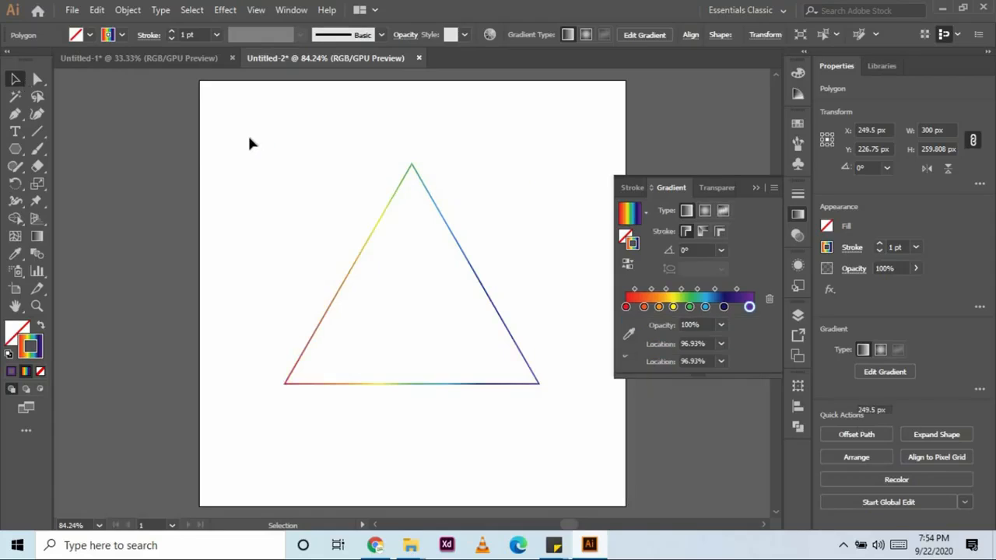
pyautogui.moveTo(241, 133); pyautogui.dragTo(510, 433)
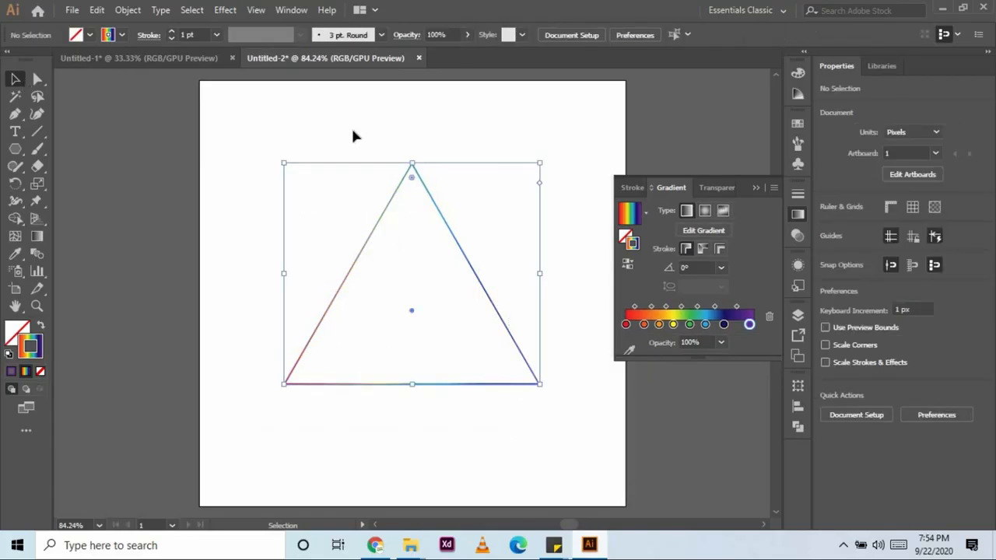
pyautogui.click(755, 188)
# Start a Distort & Transform > Transform effect on the triangle with a horizontal scale of 90% and the preview enabled.
pyautogui.click(225, 9)
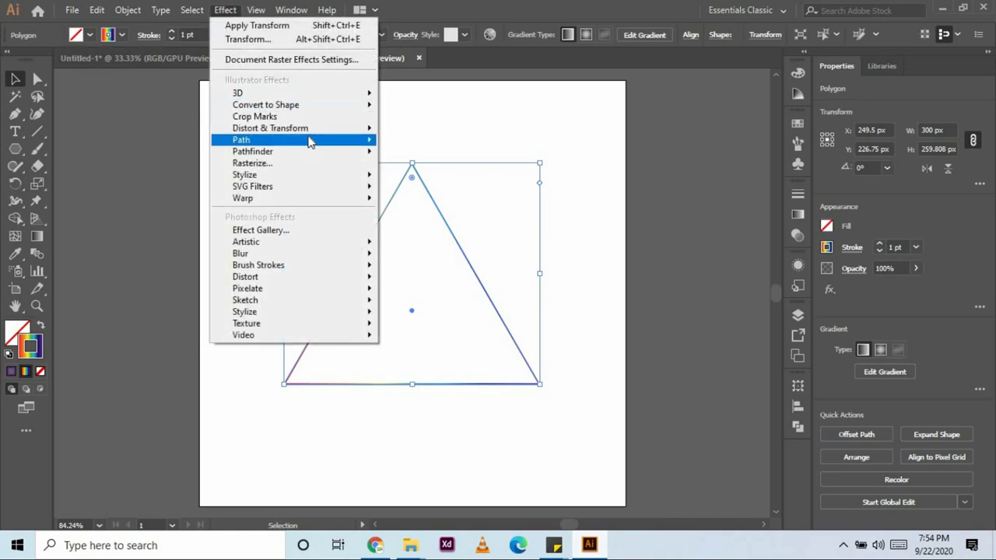
pyautogui.moveTo(261, 130)
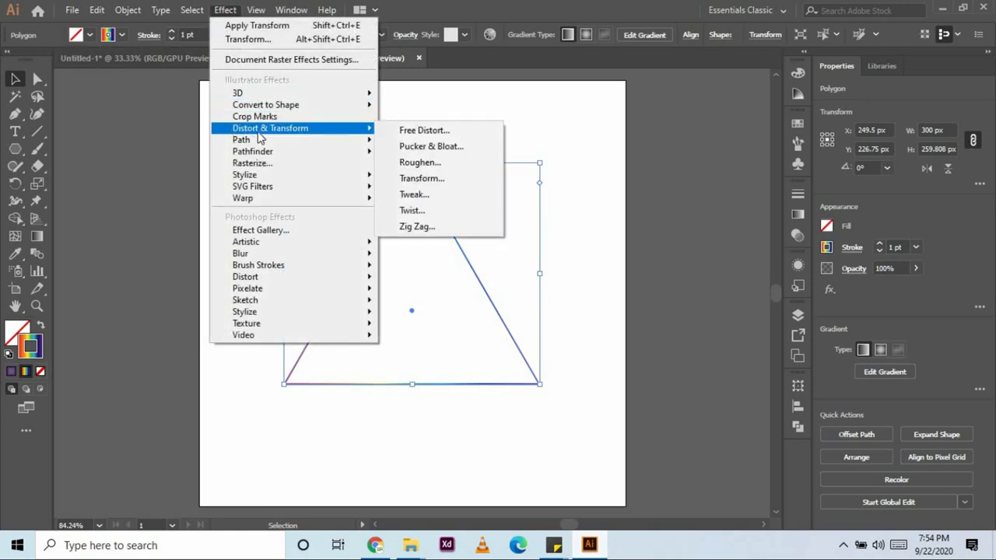
pyautogui.click(418, 181)
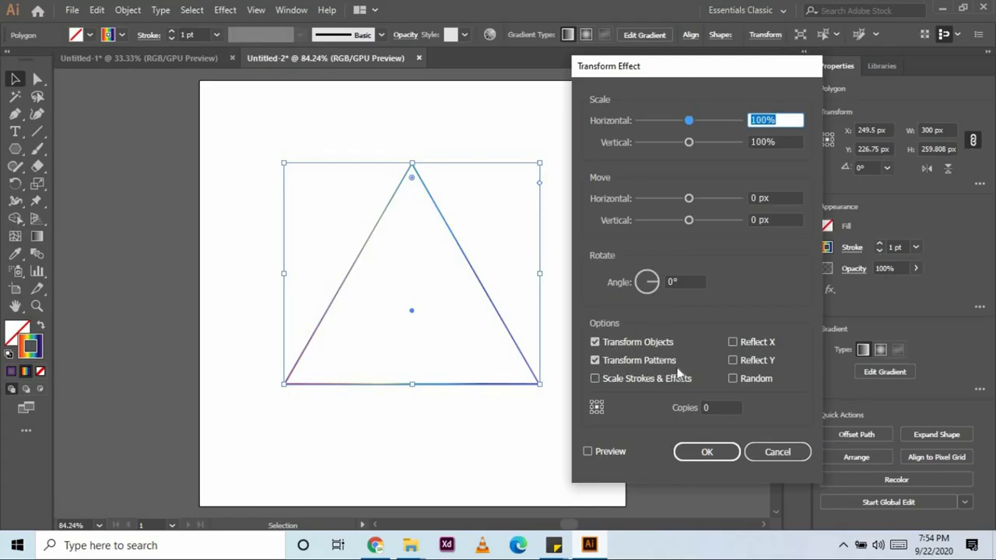
pyautogui.click(781, 117)
pyautogui.press('Up')
pyautogui.press('Down')
pyautogui.press('Down')
pyautogui.press('Down')
pyautogui.press('Down')
pyautogui.press('Down')
pyautogui.press('Down')
pyautogui.press('Down')
pyautogui.press('Down')
pyautogui.press('Down')
pyautogui.press('Up')
pyautogui.press('Up')
pyautogui.click(588, 452)
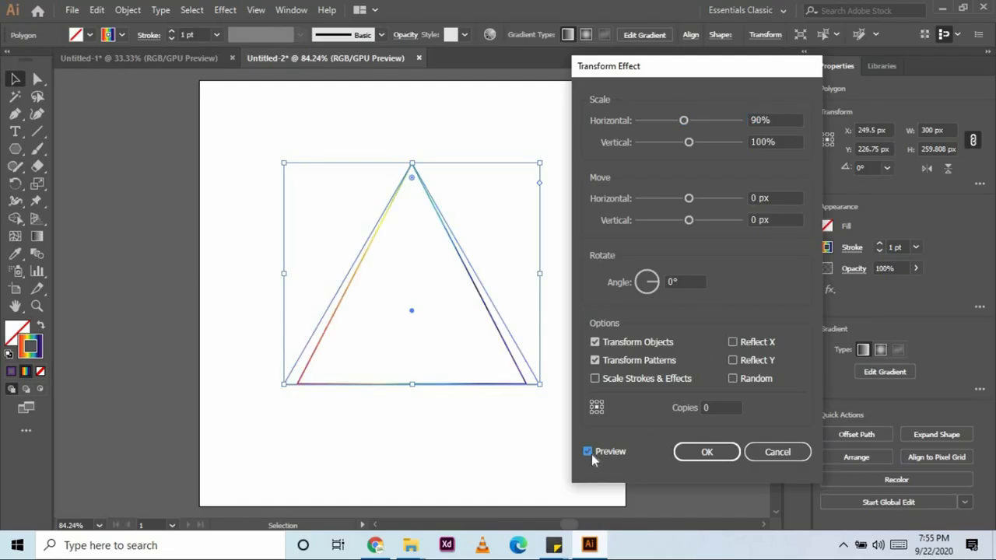
# Set the number of copies in the Transform effect to 40.
pyautogui.click(709, 408)
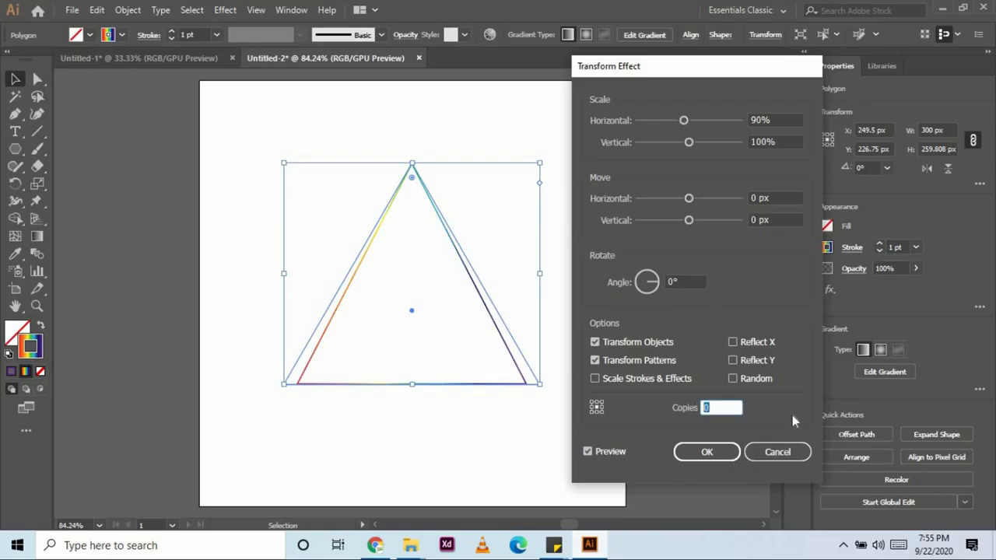
pyautogui.write('40')
pyautogui.press('Tab')
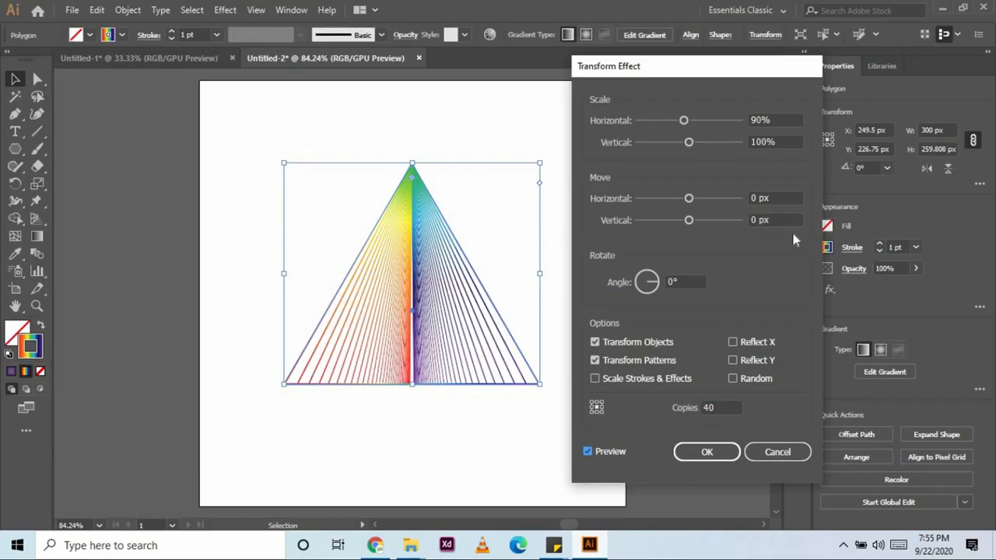
# Try horizontal scales between 87% and 95% for the copied triangles, settling on 89%.
pyautogui.click(777, 119)
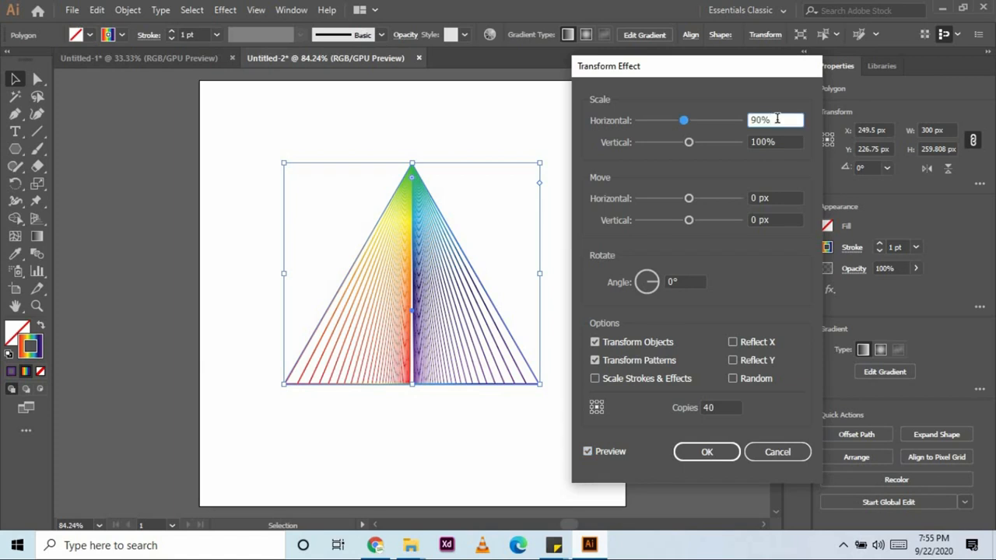
pyautogui.press('Down')
pyautogui.press('Up')
pyautogui.press('Up')
pyautogui.press('Up')
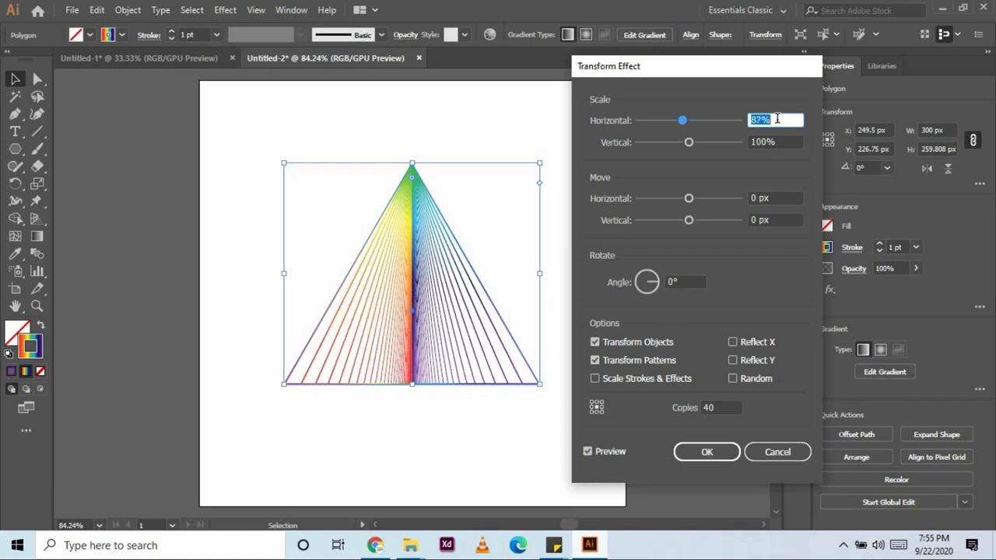
pyautogui.press('Up')
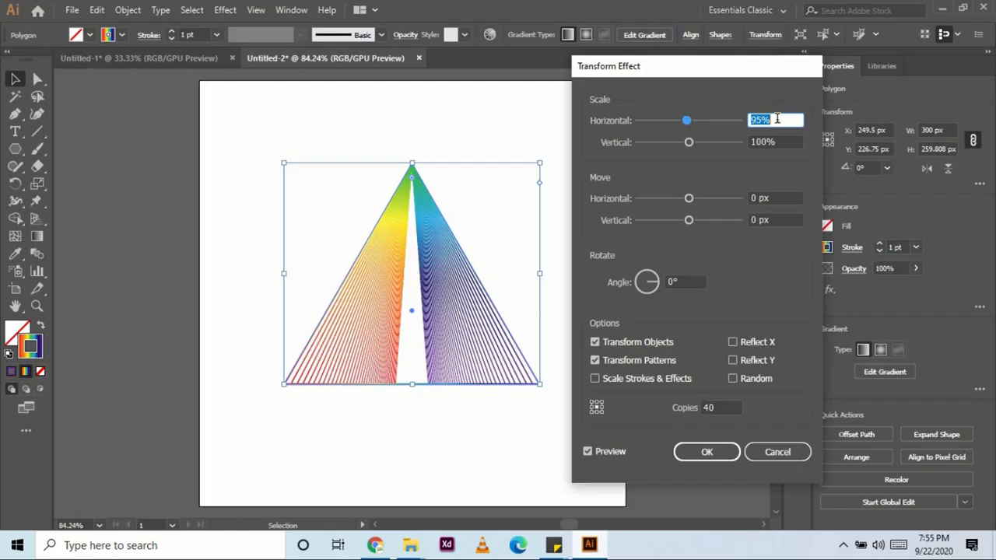
pyautogui.press('Down')
pyautogui.press('Down')
pyautogui.press('Down')
pyautogui.press('Down')
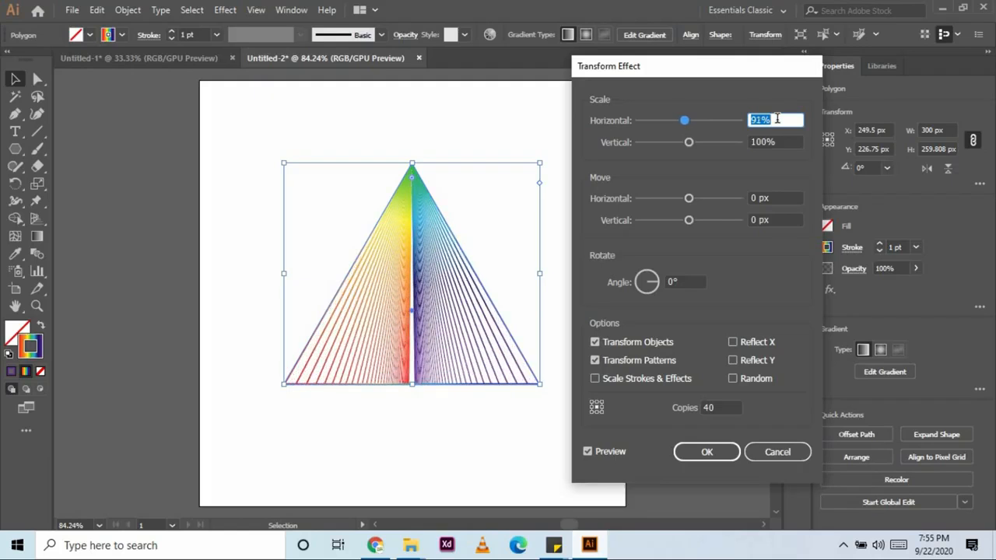
pyautogui.press('Down')
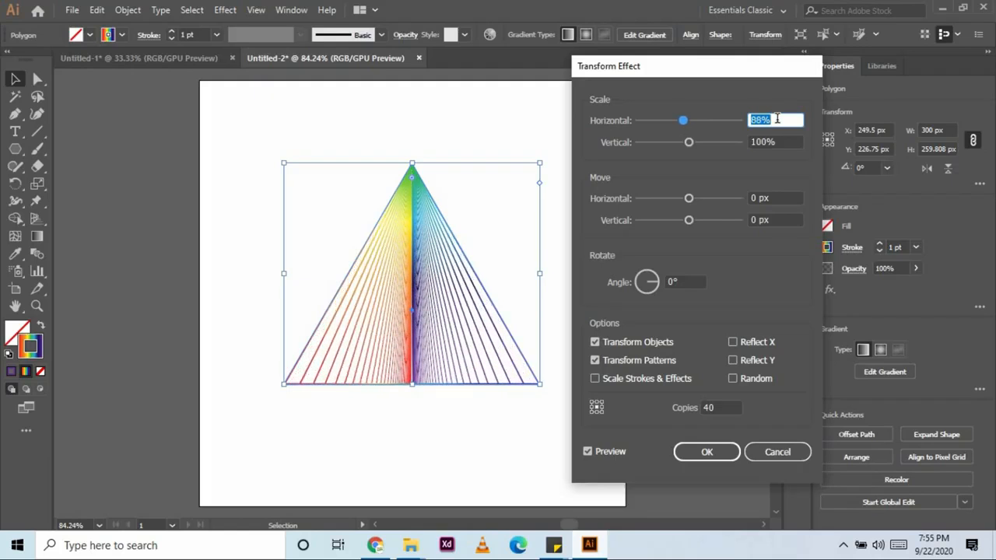
pyautogui.press('Up')
pyautogui.press('Up')
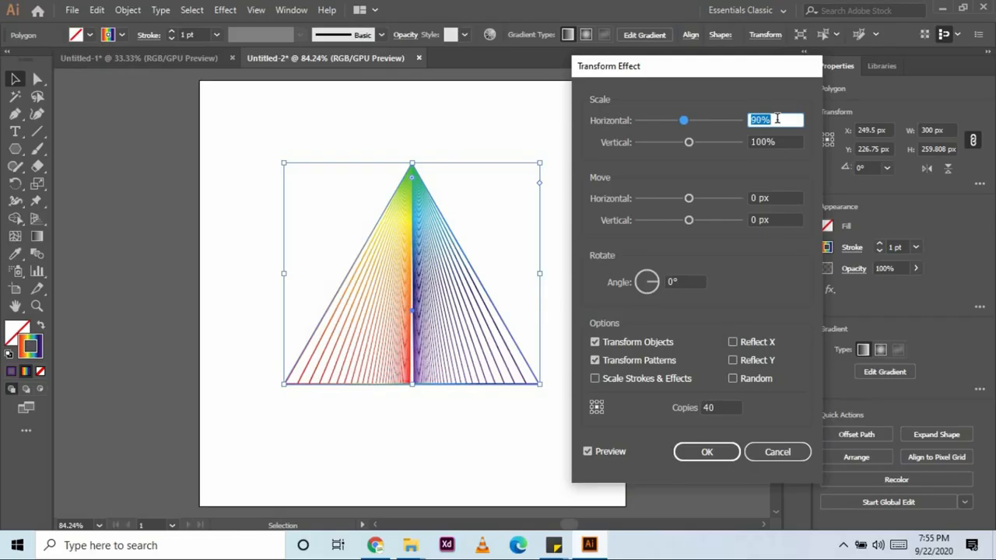
pyautogui.press('Down')
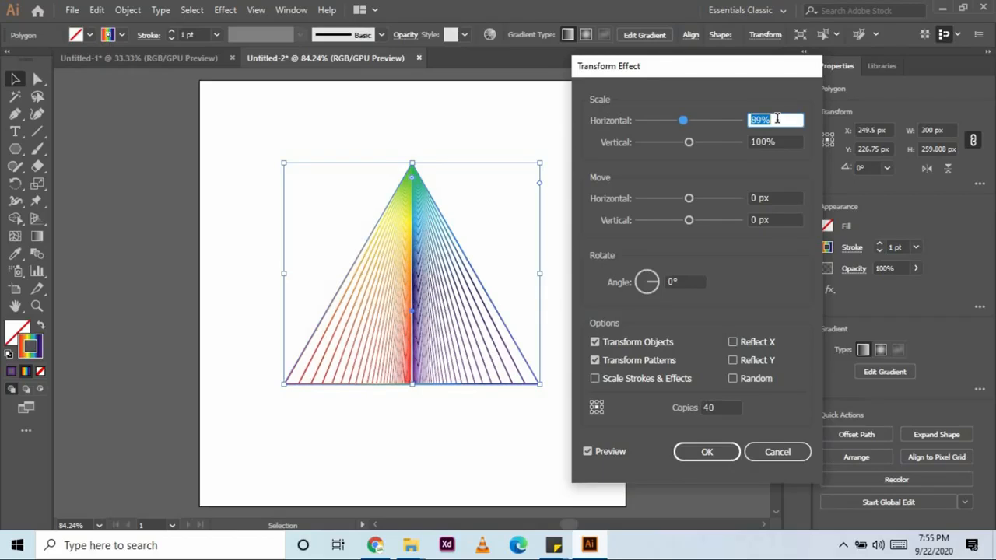
# Try rotation angles up to 13° for the triangle copies, settling on 5°.
pyautogui.click(689, 278)
pyautogui.press('Up')
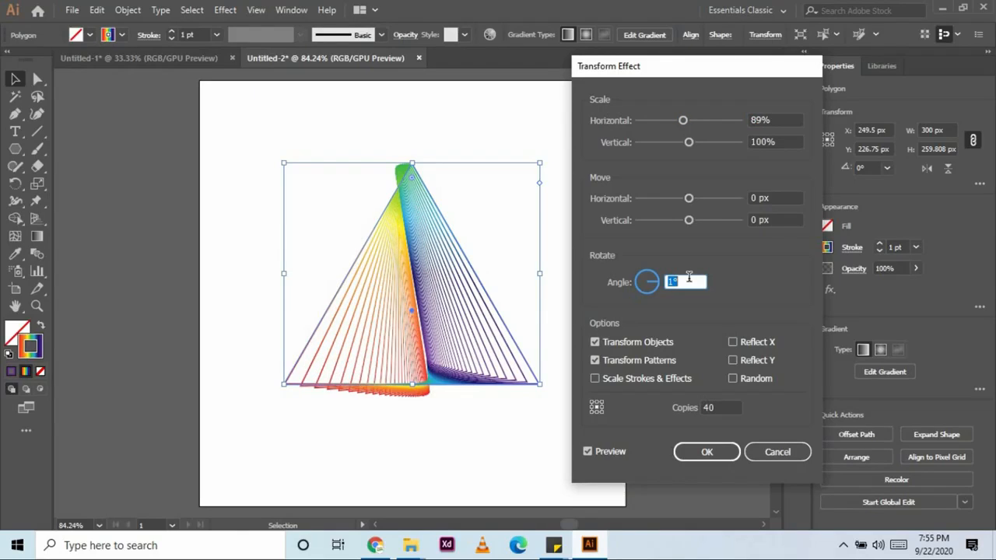
pyautogui.press('Up')
pyautogui.press('Up')
pyautogui.press('Up')
pyautogui.press('Up')
pyautogui.press('Up')
pyautogui.press('Up')
pyautogui.press('Up')
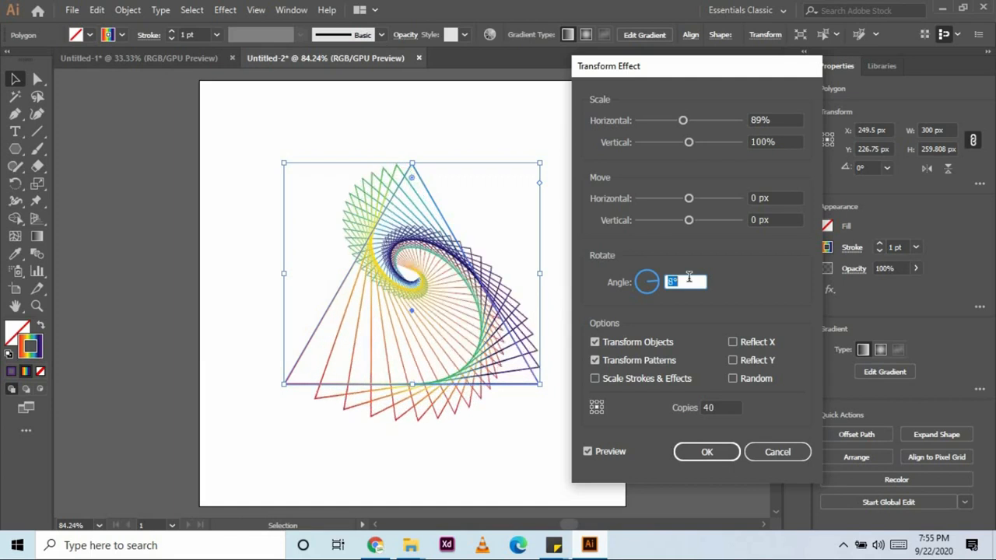
pyautogui.press('Up')
pyautogui.press('Up')
pyautogui.press('Up')
pyautogui.press('Up')
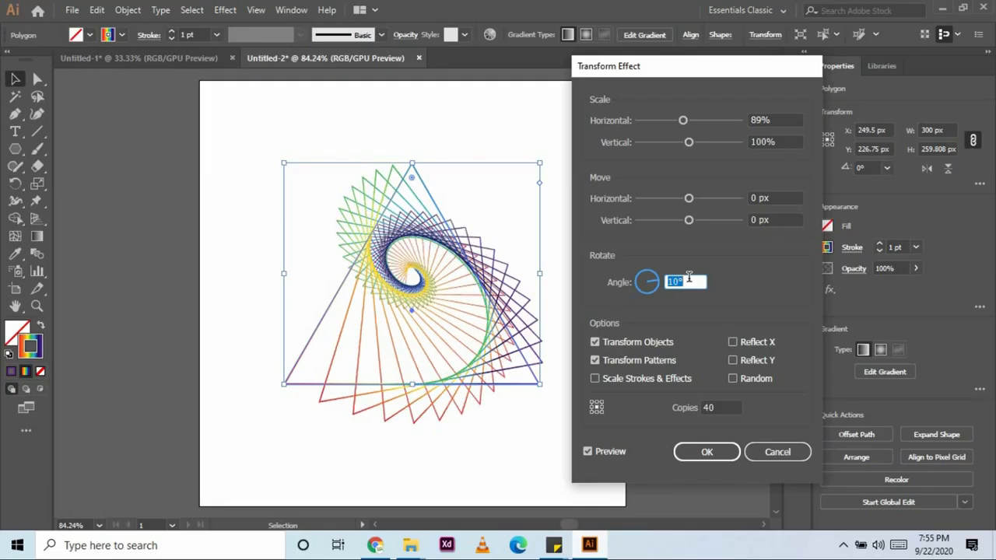
pyautogui.press('Down')
pyautogui.press('Down')
pyautogui.press('Down')
pyautogui.press('Down')
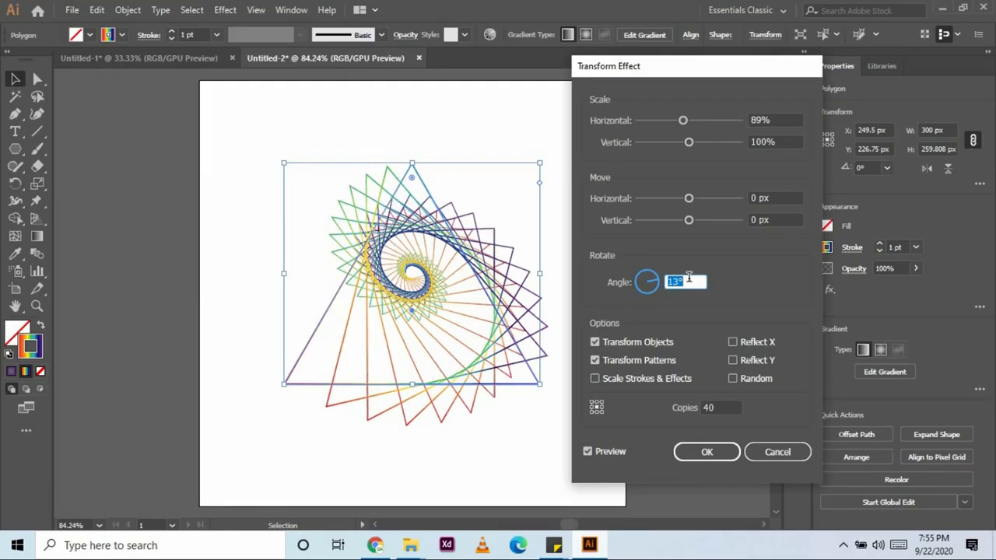
pyautogui.press('Down')
pyautogui.press('Down')
pyautogui.press('Down')
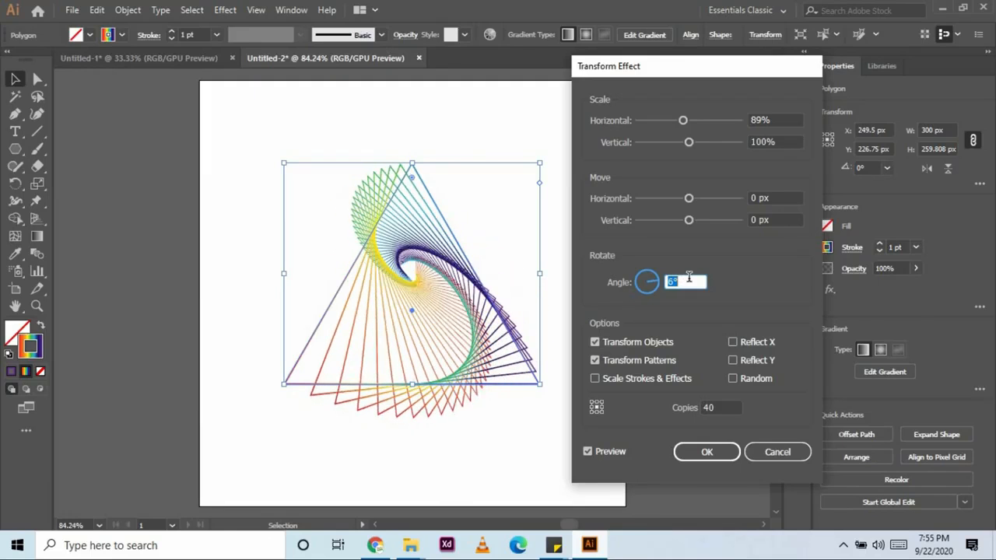
# Set the number of copies in the Transform effect to 30.
pyautogui.moveTo(729, 407); pyautogui.dragTo(681, 413)
pyautogui.write('30')
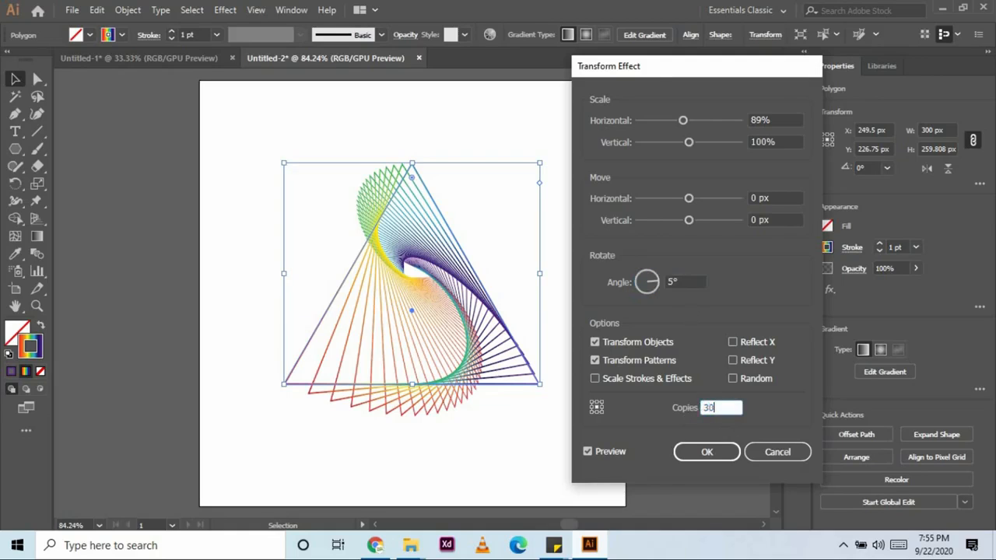
pyautogui.press('Tab')
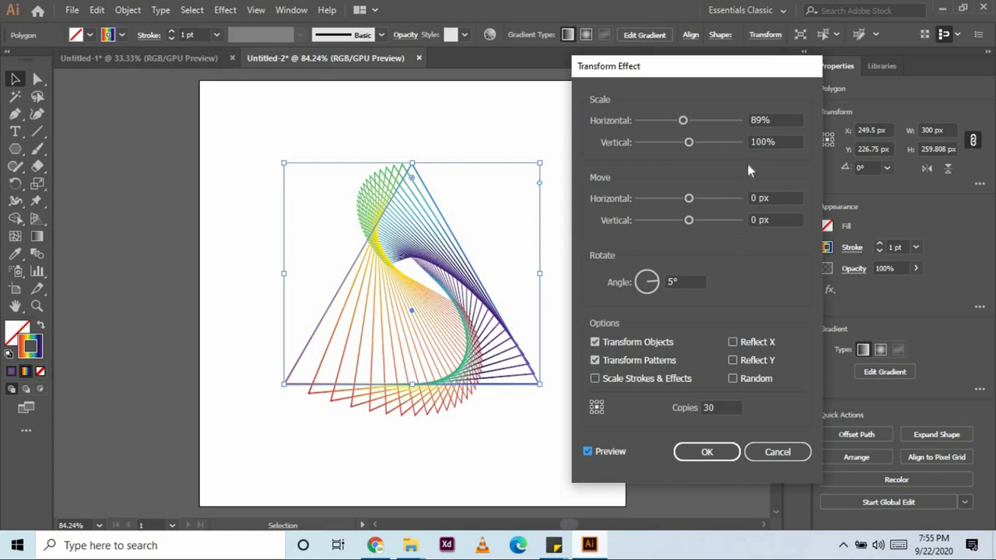
# Lower the horizontal scale of the triangle copies to 79%.
pyautogui.click(775, 119)
pyautogui.press('Down')
pyautogui.press('Down')
pyautogui.press('Down')
pyautogui.press('Down')
pyautogui.press('Down')
pyautogui.press('Down')
pyautogui.press('Down')
pyautogui.press('Down')
pyautogui.press('Down')
pyautogui.press('Down')
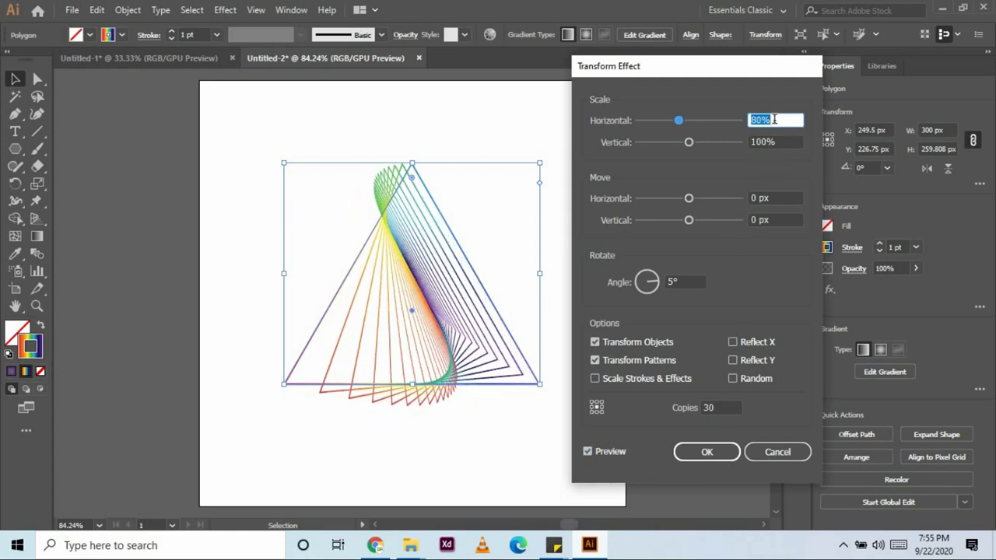
# Raise the rotation angle of the triangle copies gradually to 33°.
pyautogui.click(689, 280)
pyautogui.press('Up')
pyautogui.press('Up')
pyautogui.press('Up')
pyautogui.press('Up')
pyautogui.press('Up')
pyautogui.press('Up')
pyautogui.press('Up')
pyautogui.press('Up')
pyautogui.press('Up')
pyautogui.press('Up')
pyautogui.press('Up')
pyautogui.press('Up')
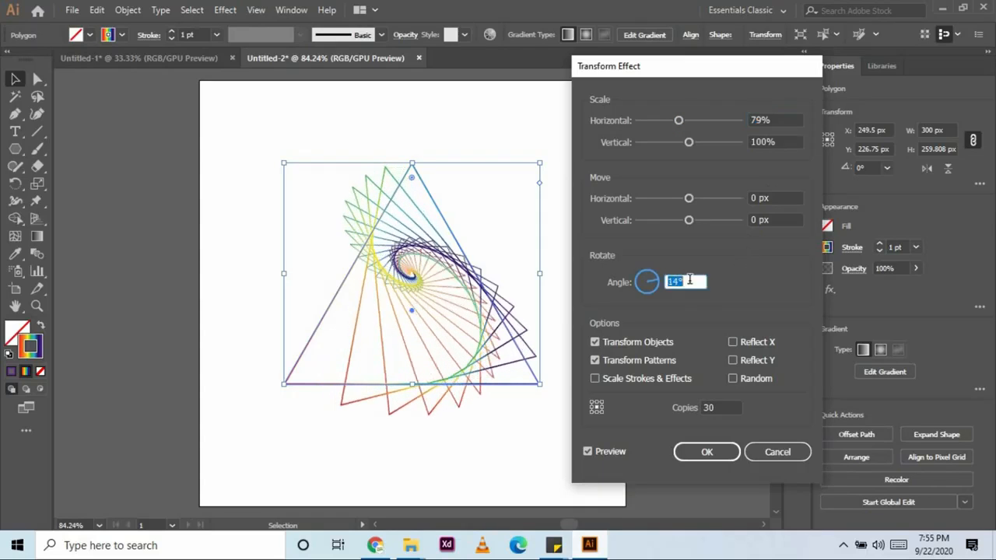
pyautogui.press('Up')
pyautogui.press('Up')
pyautogui.press('Up')
pyautogui.press('Up')
pyautogui.press('Up')
pyautogui.press('Up')
pyautogui.press('Up')
pyautogui.press('Up')
pyautogui.press('Up')
pyautogui.press('Up')
pyautogui.press('Up')
pyautogui.press('Up')
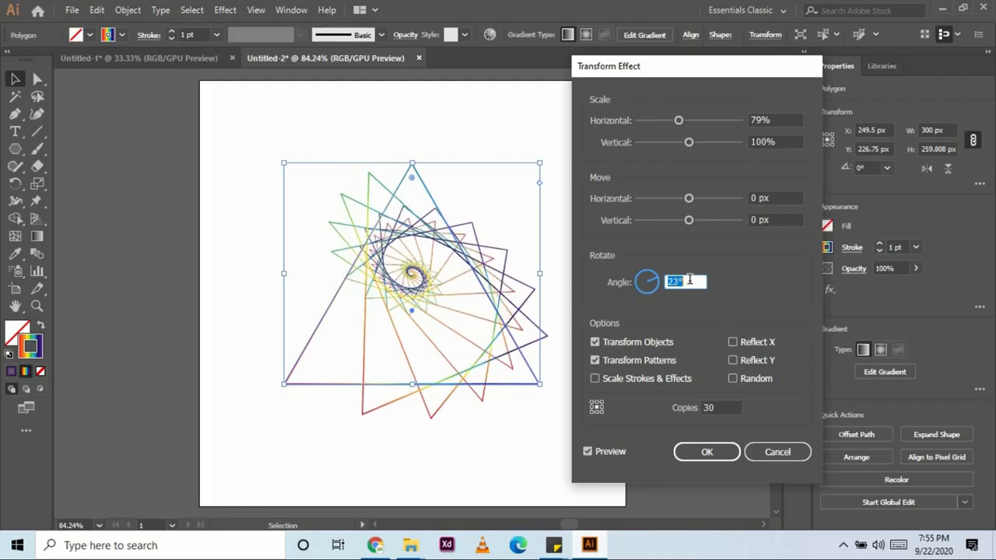
pyautogui.press('Up')
pyautogui.press('Up')
pyautogui.press('Up')
pyautogui.press('Up')
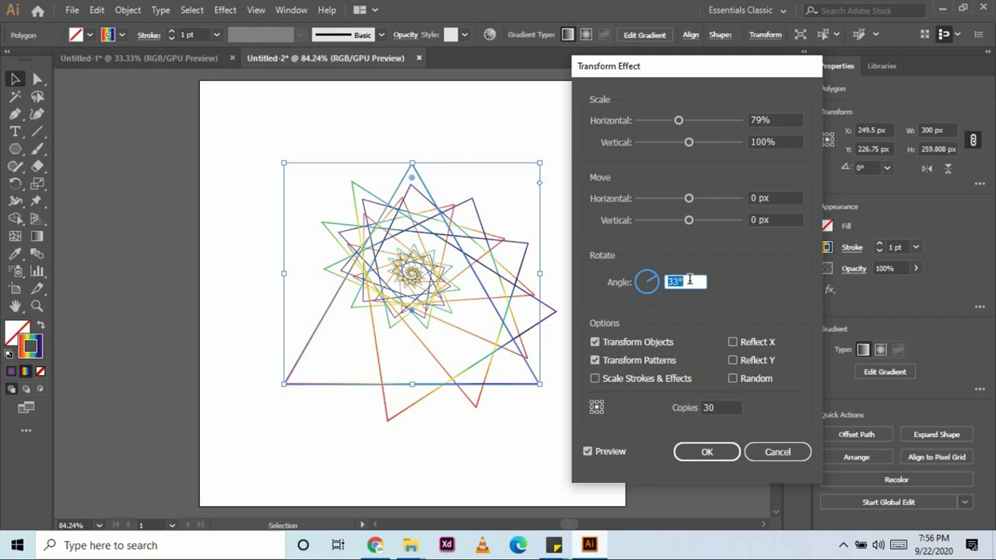
# Try shifting the triangle copies horizontally by a few pixels, and reset the horizontal move to 0 px.
pyautogui.click(785, 197)
pyautogui.press('Up')
pyautogui.press('Up')
pyautogui.press('Up')
pyautogui.press('Up')
pyautogui.press('Up')
pyautogui.press('Up')
pyautogui.press('Up')
pyautogui.press('Up')
pyautogui.press('Up')
pyautogui.press('Up')
pyautogui.press('Up')
pyautogui.press('Up')
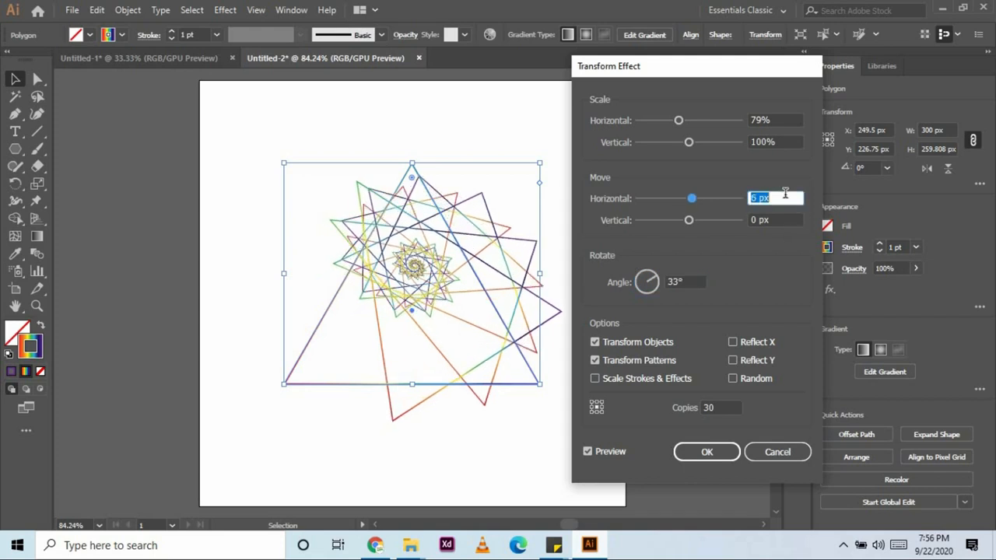
pyautogui.write('0')
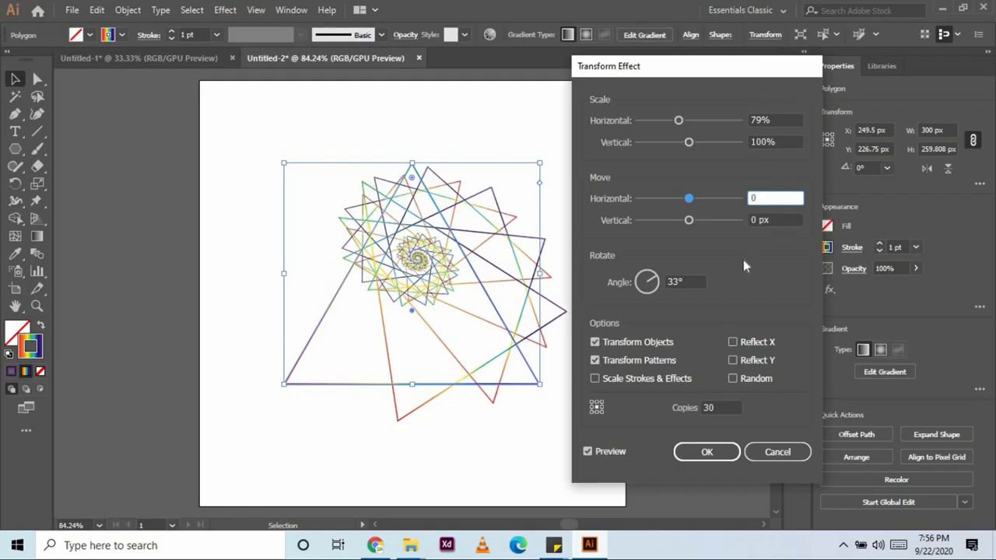
pyautogui.press('Tab')
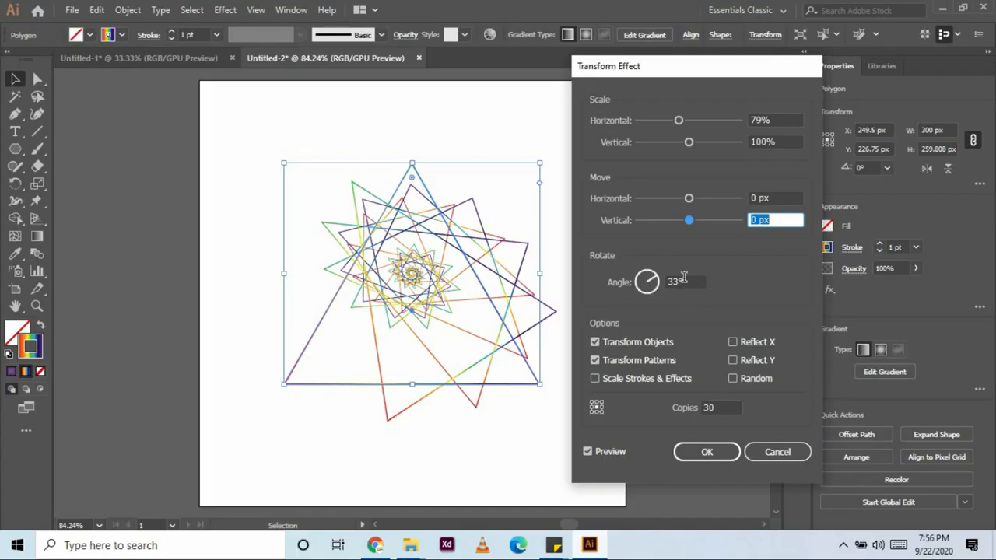
# Reset the rotation angle of the Transform effect to 0°.
pyautogui.doubleClick(782, 117)
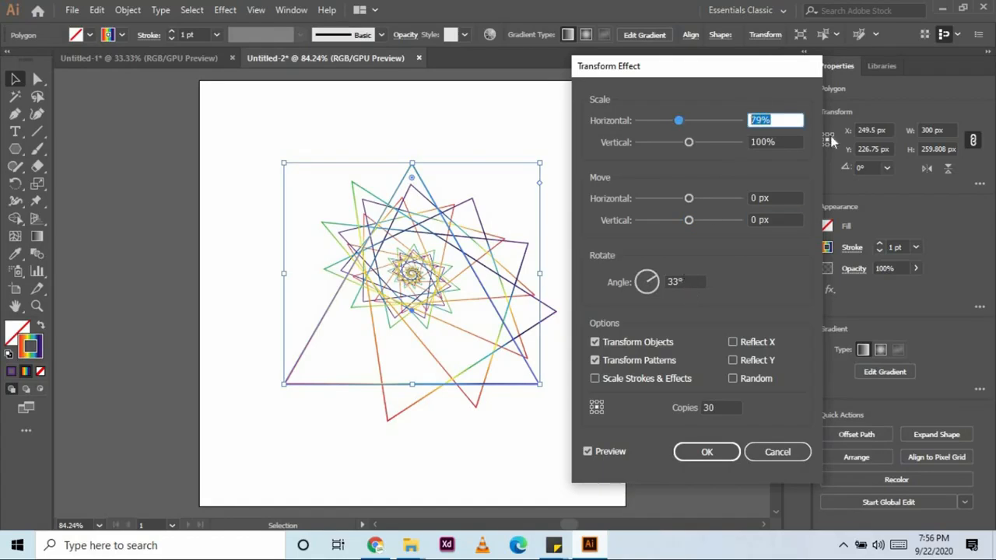
pyautogui.doubleClick(685, 282)
pyautogui.write('0')
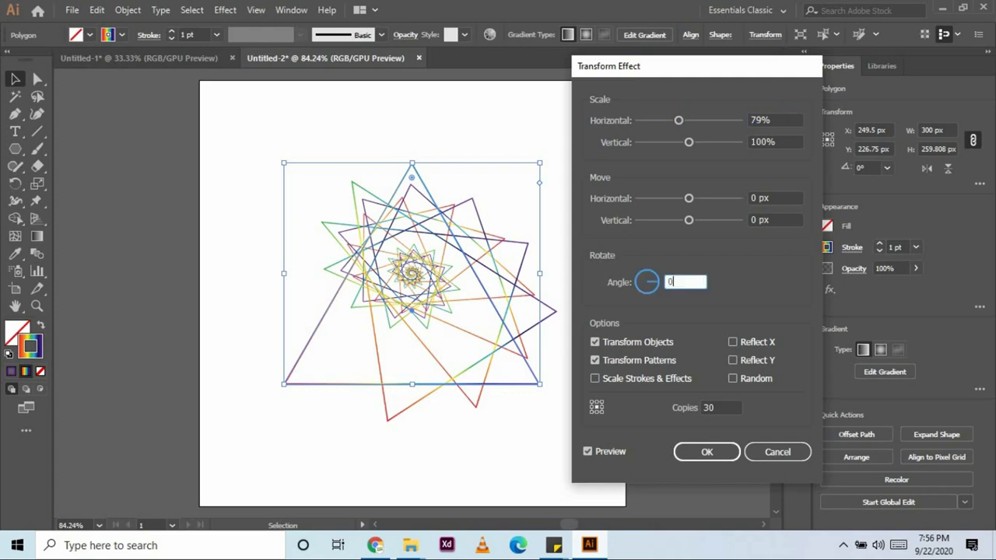
pyautogui.click(782, 137)
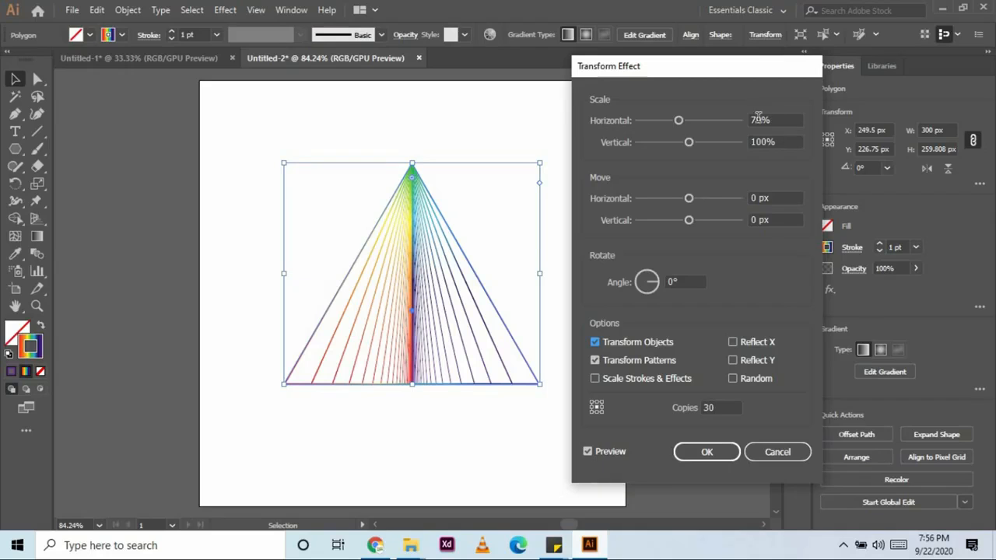
# Set the horizontal scale of the triangle copies to 90% and apply the Transform effect.
pyautogui.doubleClick(759, 118)
pyautogui.press('Up')
pyautogui.press('Up')
pyautogui.press('Up')
pyautogui.press('Up')
pyautogui.press('Up')
pyautogui.press('Up')
pyautogui.press('Up')
pyautogui.press('Up')
pyautogui.press('Up')
pyautogui.press('Up')
pyautogui.press('Up')
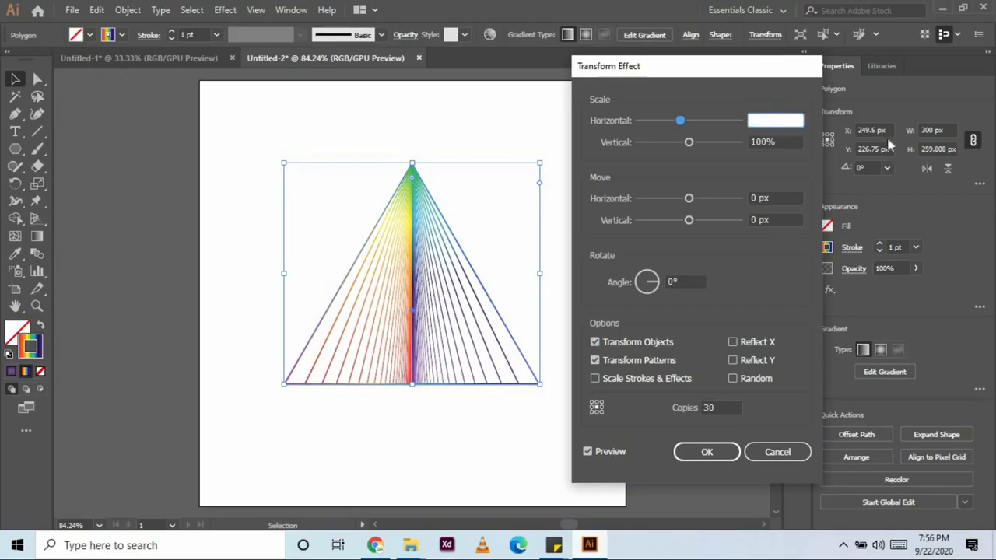
pyautogui.press('Up')
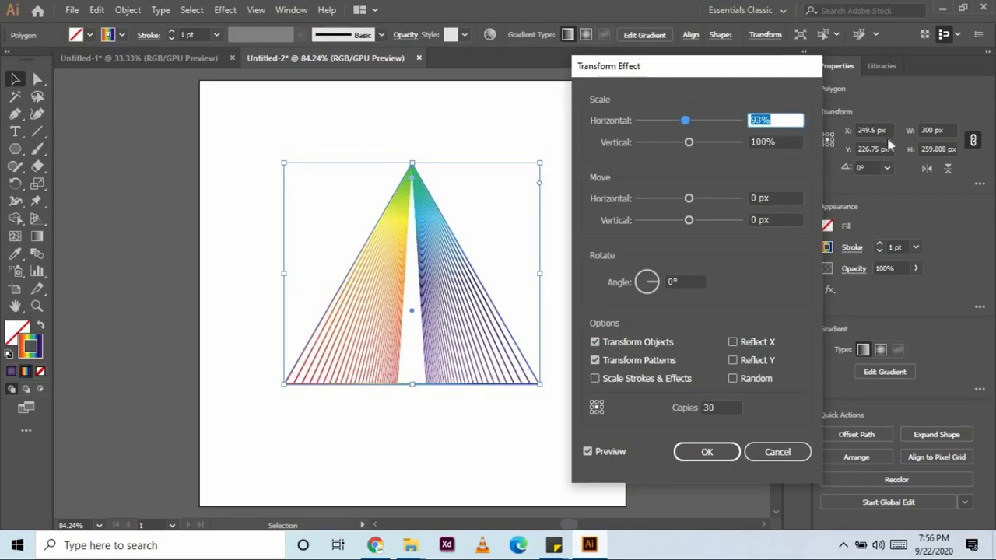
pyautogui.press('Down')
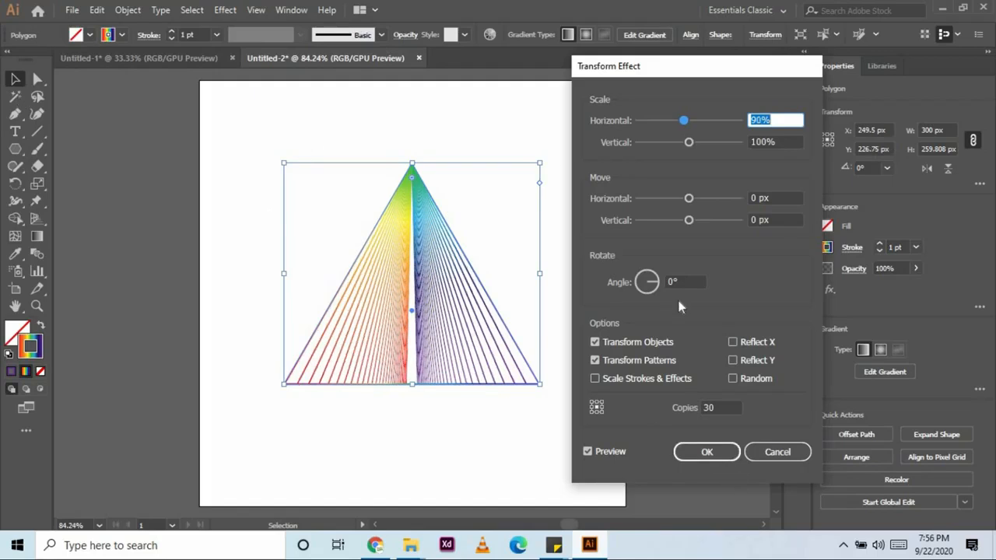
pyautogui.click(708, 451)
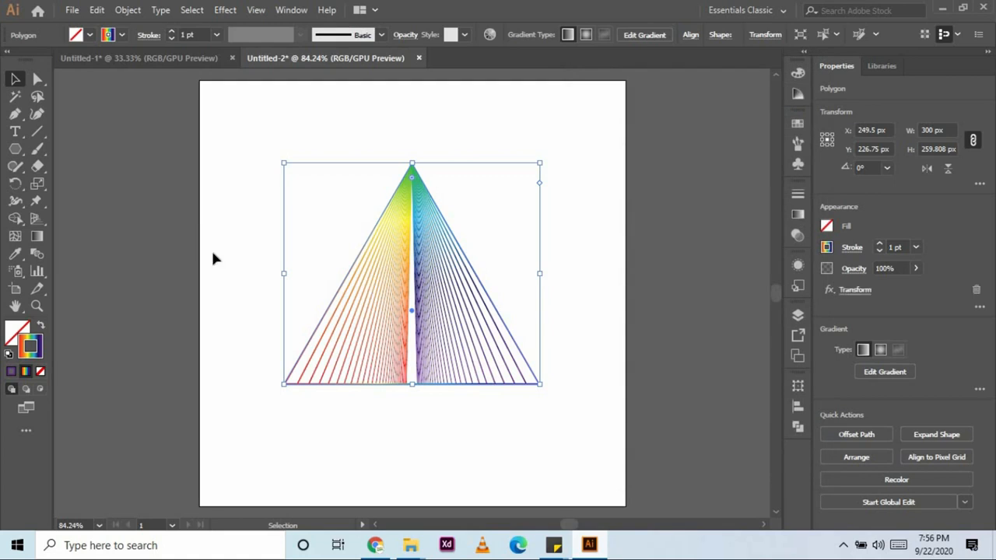
# Deselect the triangle and create a rectangle 500 px wide and 500 px high.
pyautogui.click(15, 153)
pyautogui.hotkey('ctrl', 'shift', 'a')
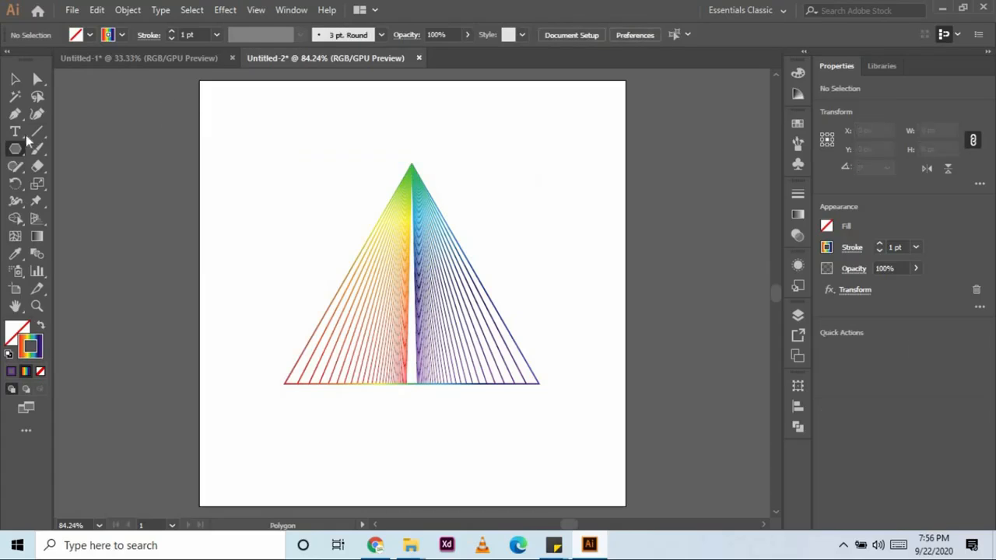
pyautogui.moveTo(15, 149); pyautogui.dragTo(56, 149)
pyautogui.click(280, 139)
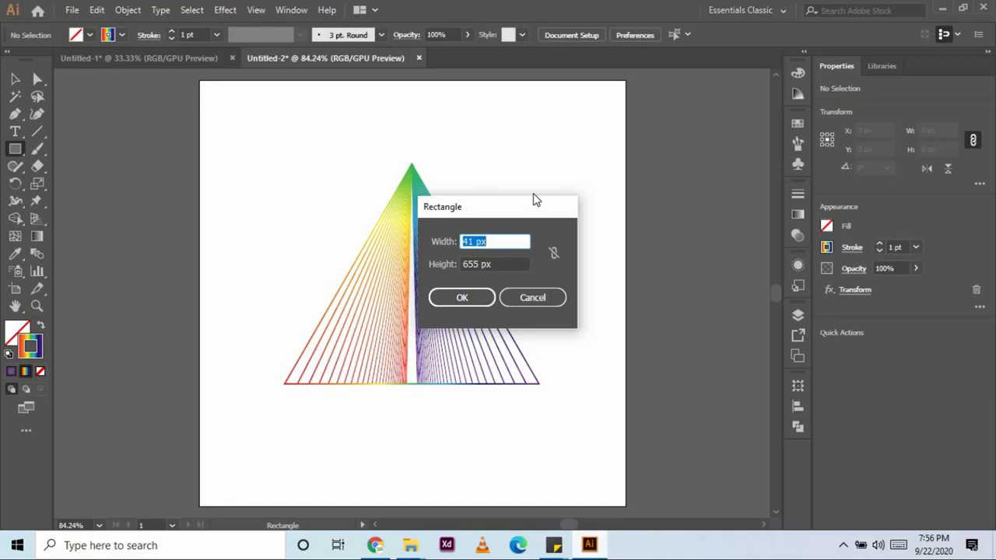
pyautogui.write('5')
pyautogui.press('Tab')
pyautogui.write('50')
pyautogui.click(459, 296)
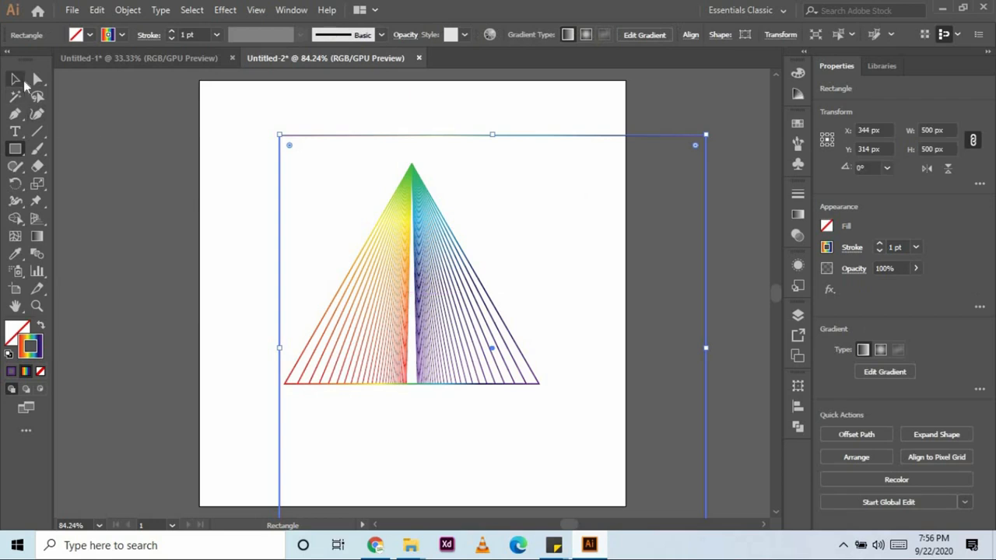
# Align the rectangle to the artboard's left and top edges so it covers the artboard.
pyautogui.click(18, 80)
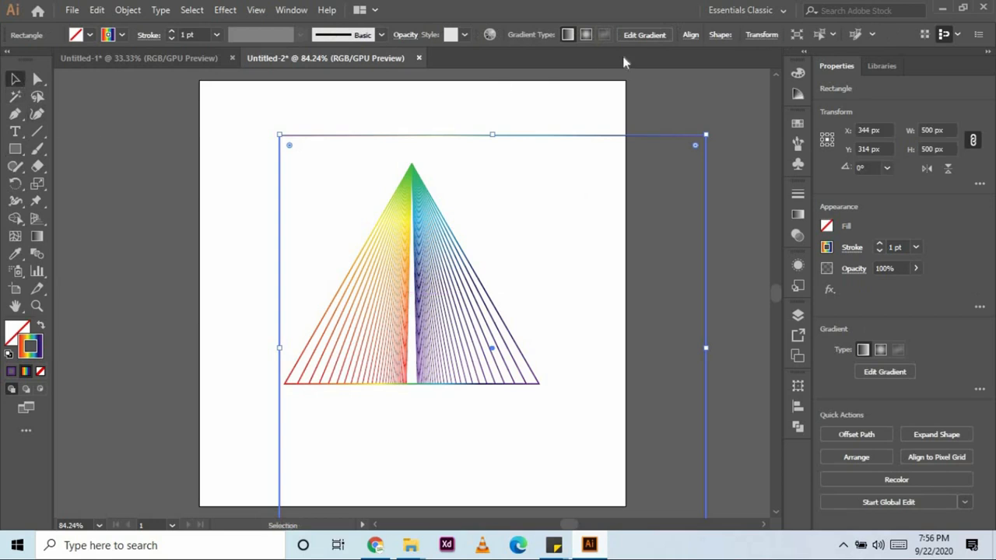
pyautogui.click(799, 409)
pyautogui.click(628, 418)
pyautogui.click(717, 419)
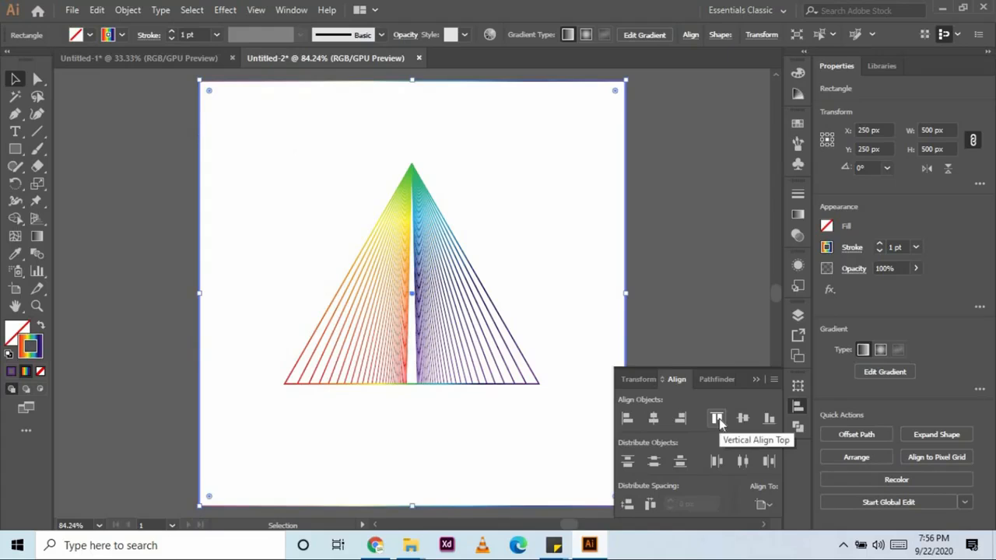
# Remove the stroke from the artboard-sized rectangle and fill it with black (000000).
pyautogui.click(40, 370)
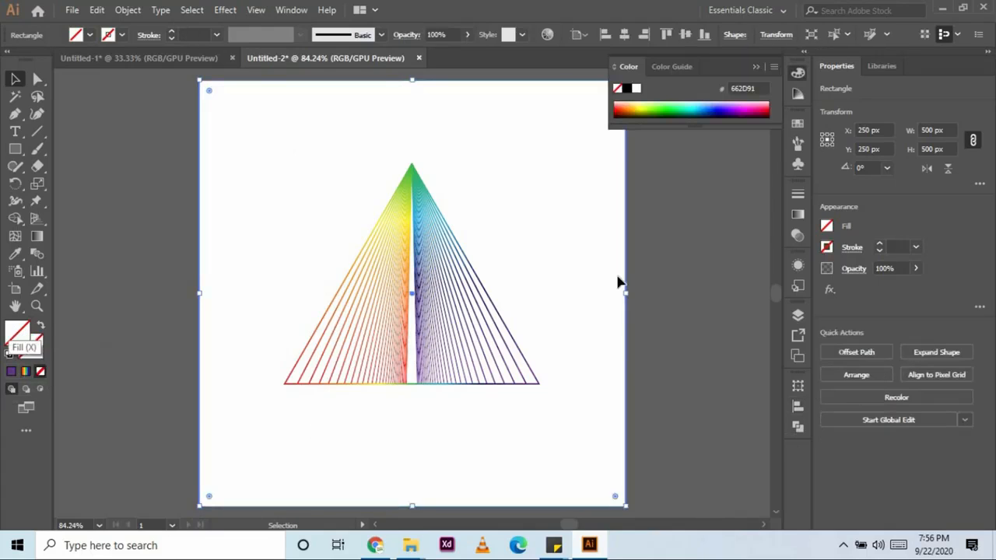
pyautogui.click(627, 89)
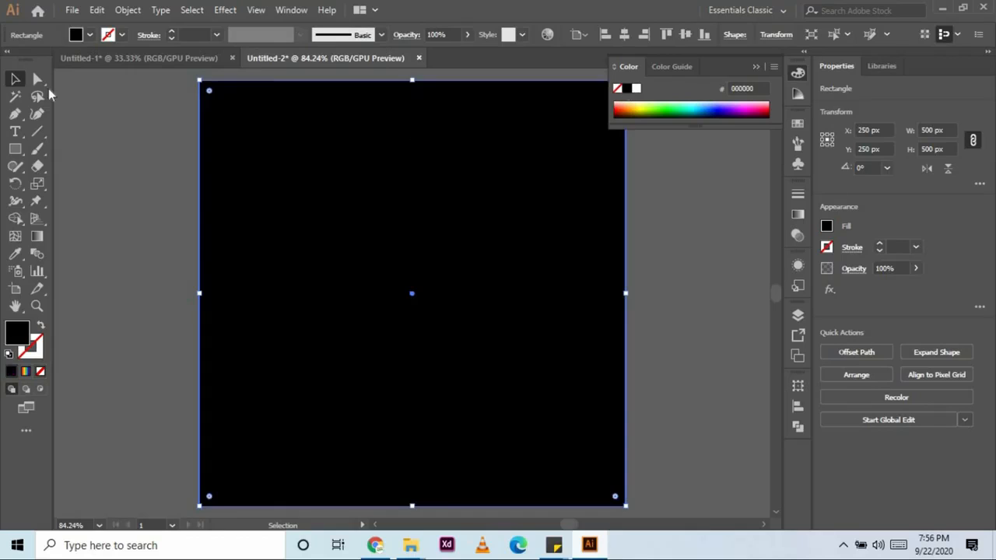
# Send the black rectangle to the back behind the triangle lines, deselect it and collapse the color settings.
pyautogui.rightClick(371, 206)
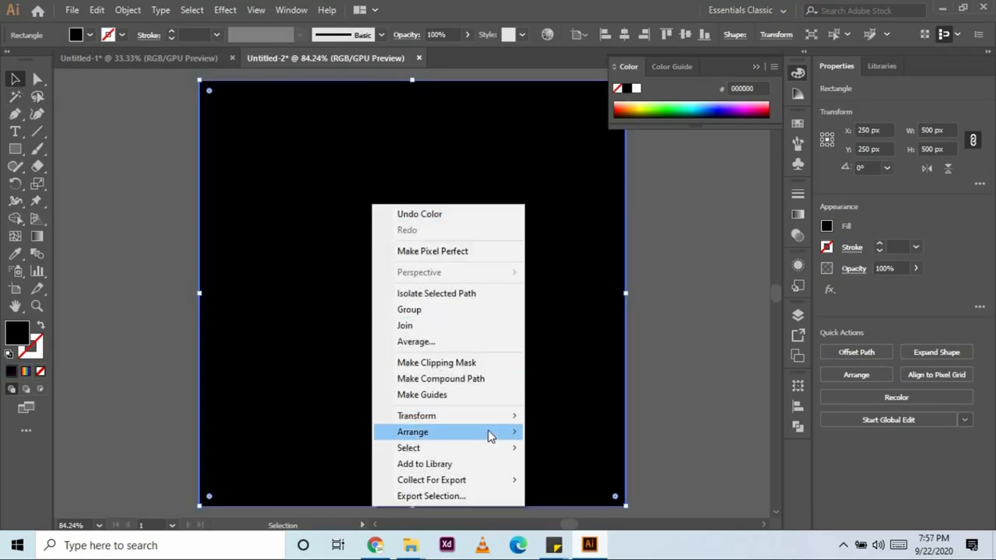
pyautogui.moveTo(489, 433)
pyautogui.click(574, 480)
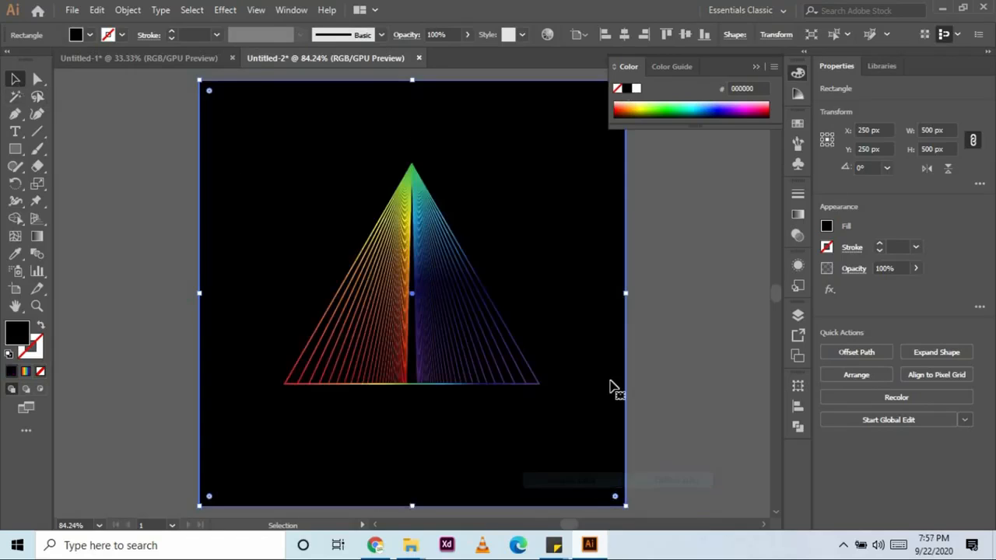
pyautogui.click(676, 322)
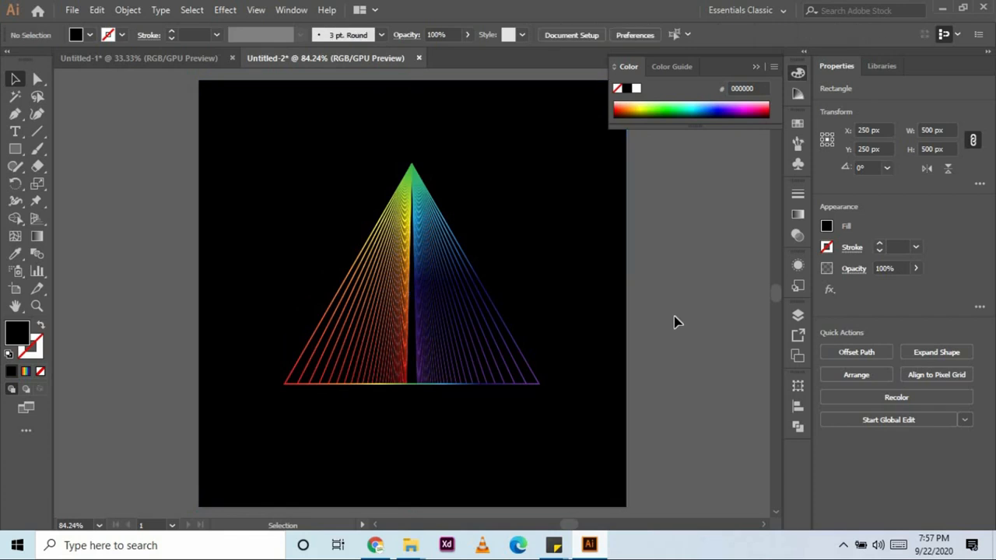
pyautogui.click(756, 68)
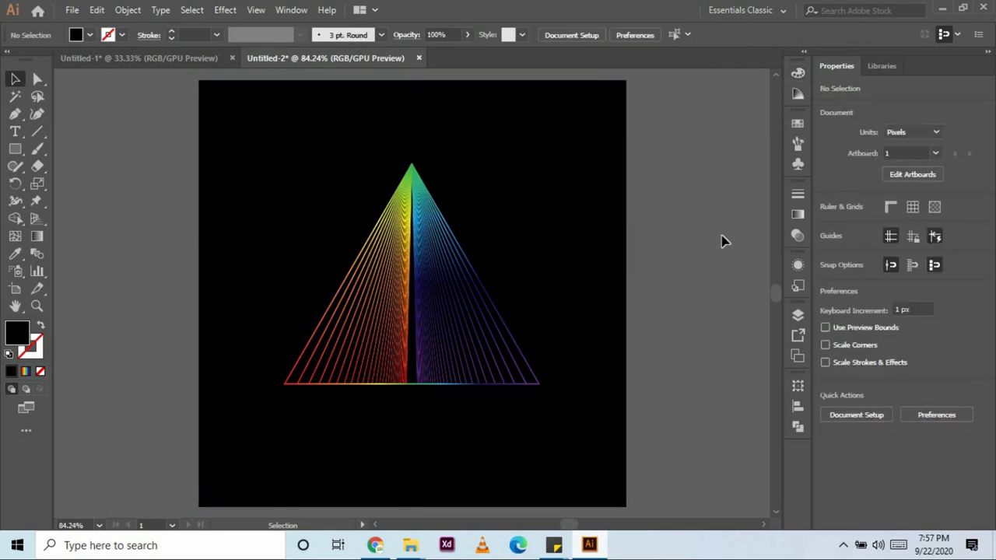